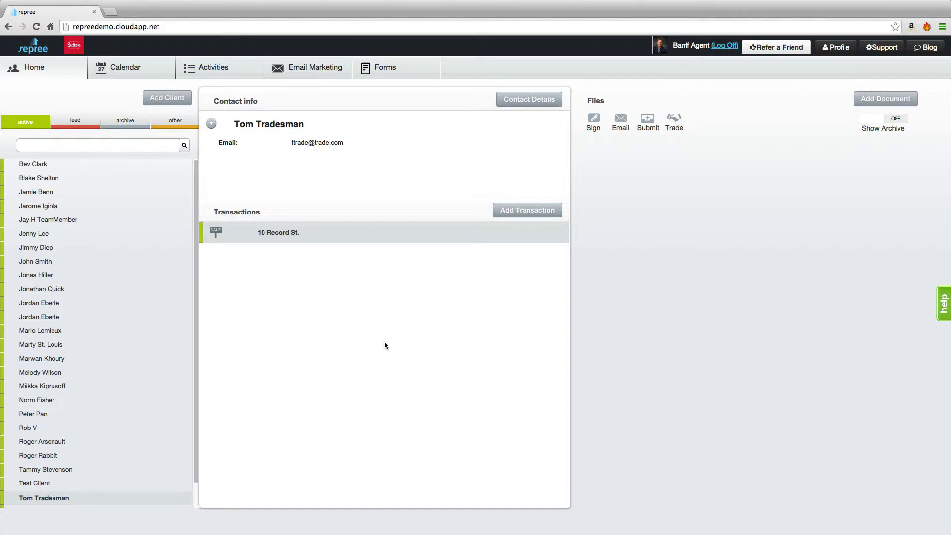
Select the client's contact record and their property sale transaction.
left_click(121, 497)
left_click(442, 235)
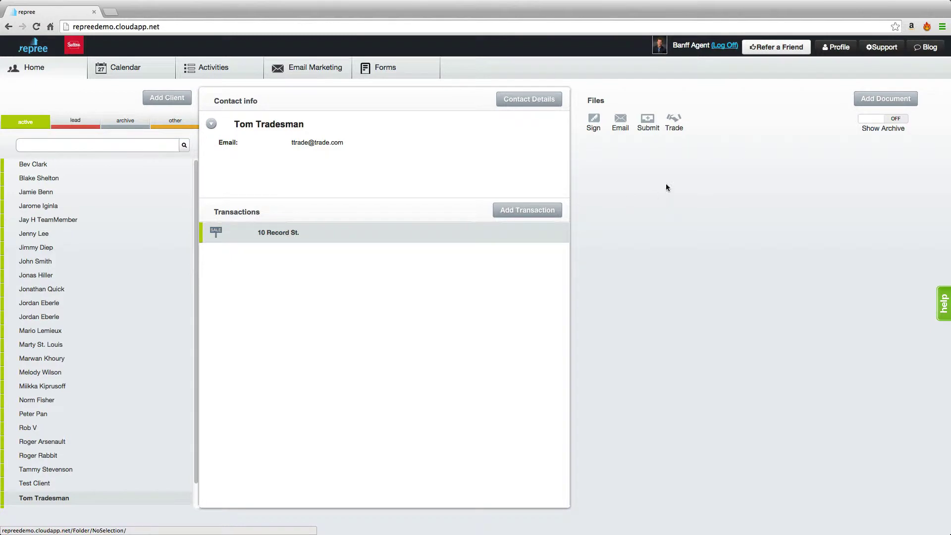
Open the trade record's commission calculator and enter a 500000 selling price for the Listing Side.
left_click(676, 121)
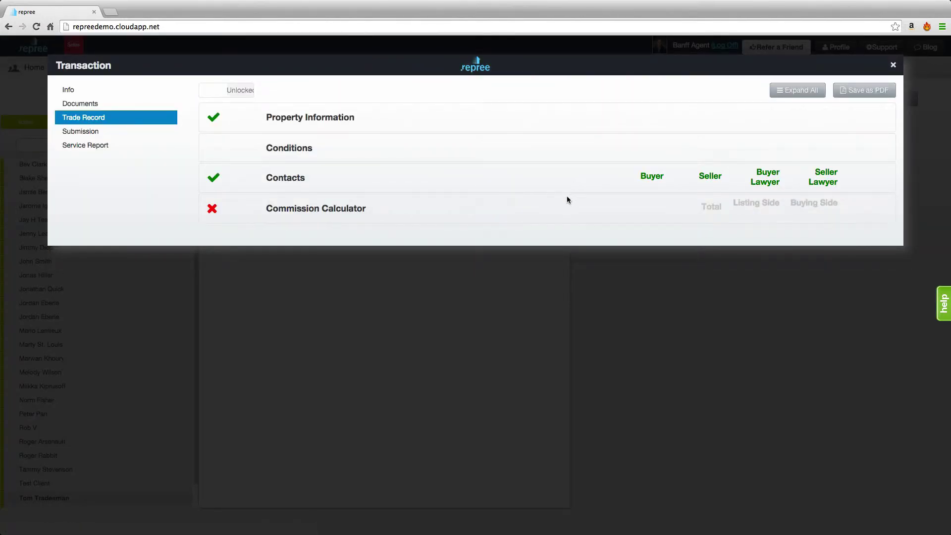
left_click(539, 216)
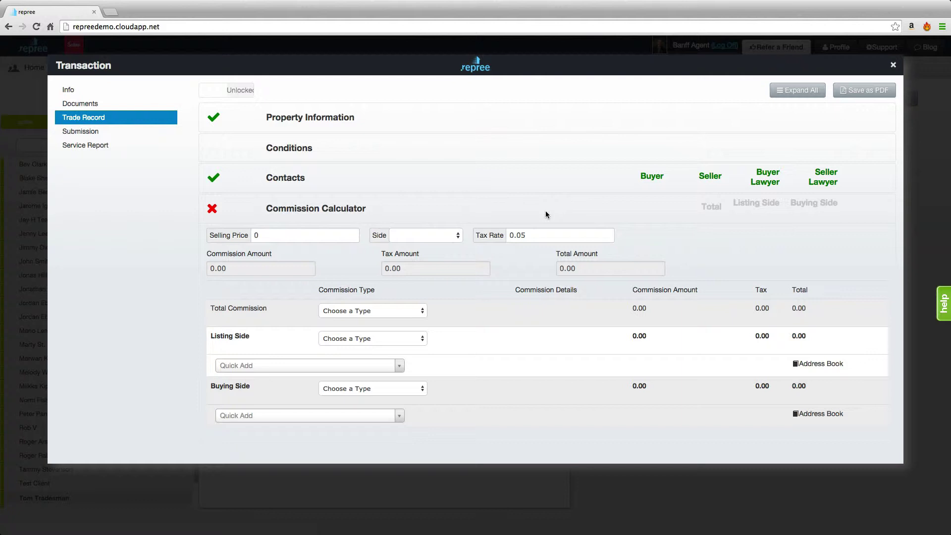
left_click(293, 235)
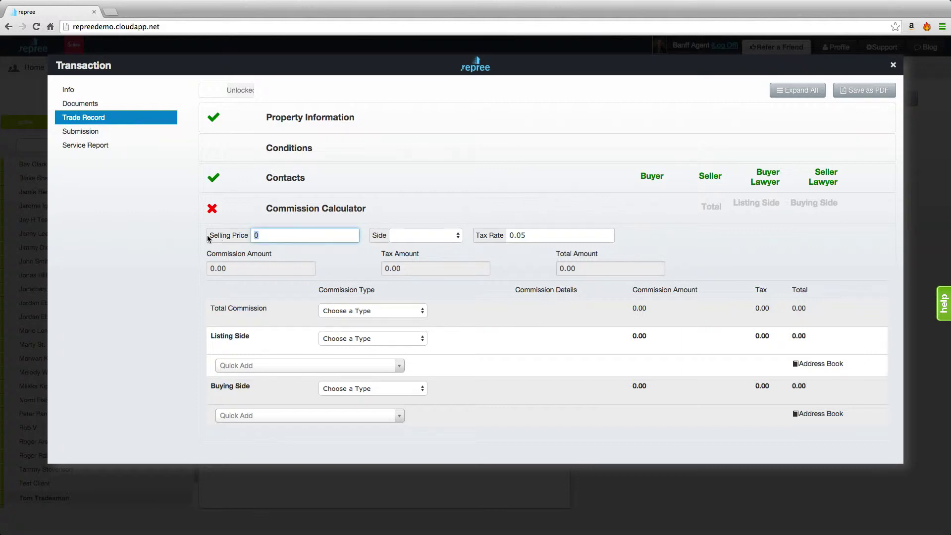
type("5000000")
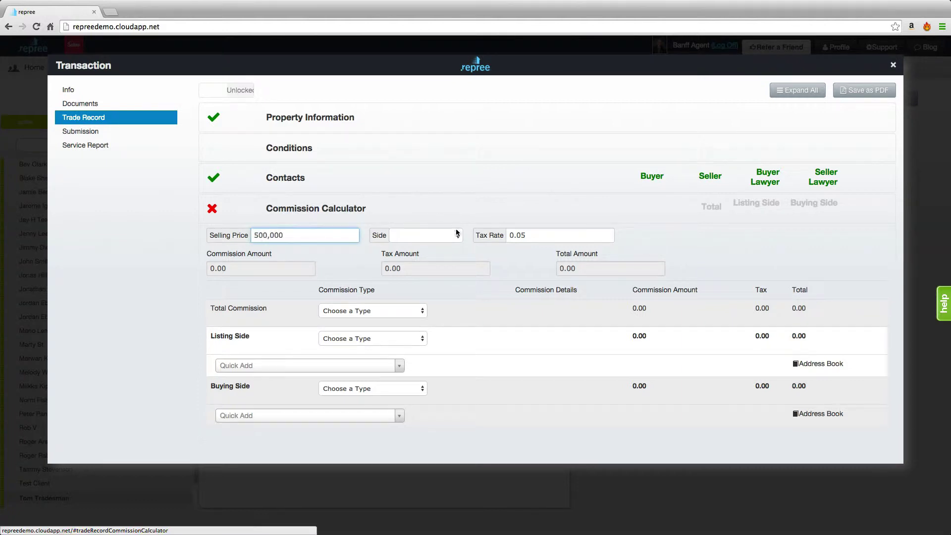
left_click(459, 236)
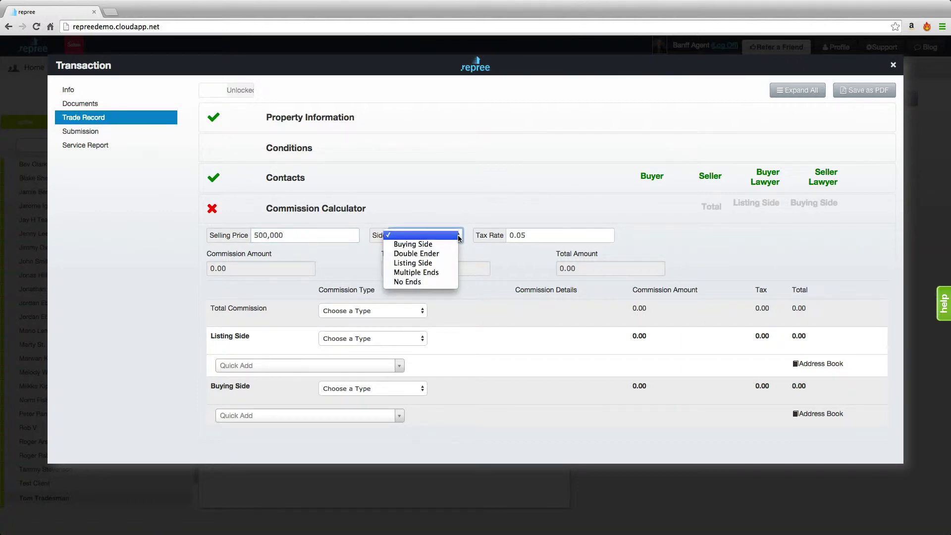
left_click(444, 263)
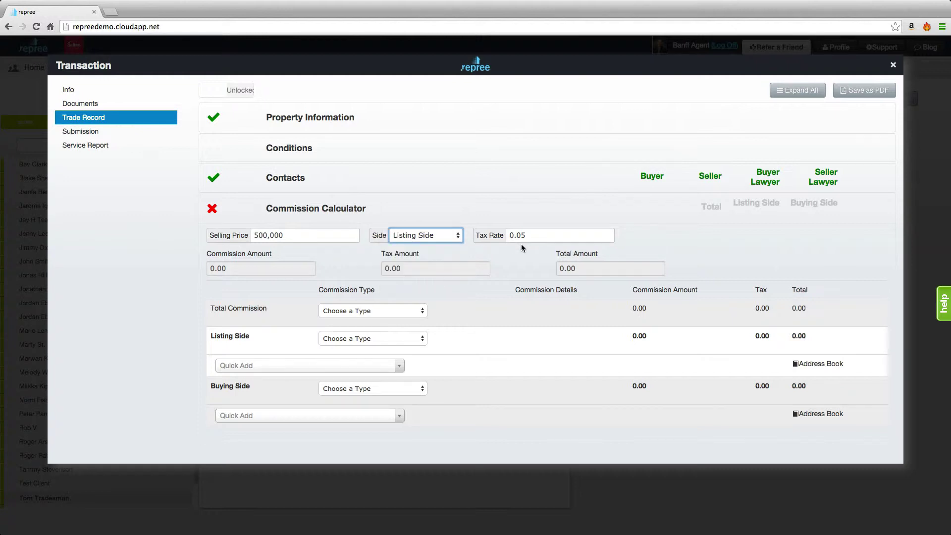
Add the listing agent and set Total Commission to First $100k & Balance at 3.5% and 1.5%.
left_click(129, 347)
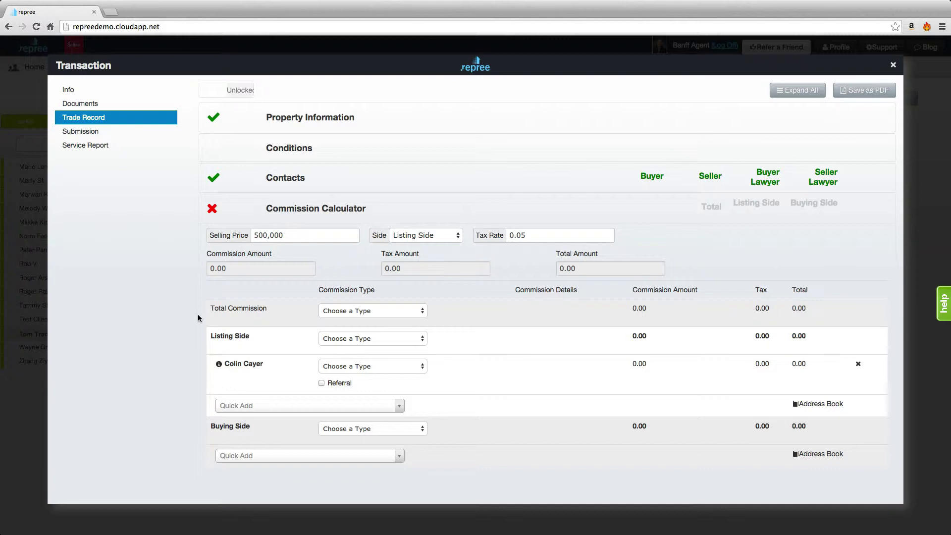
left_click(420, 315)
left_click(411, 319)
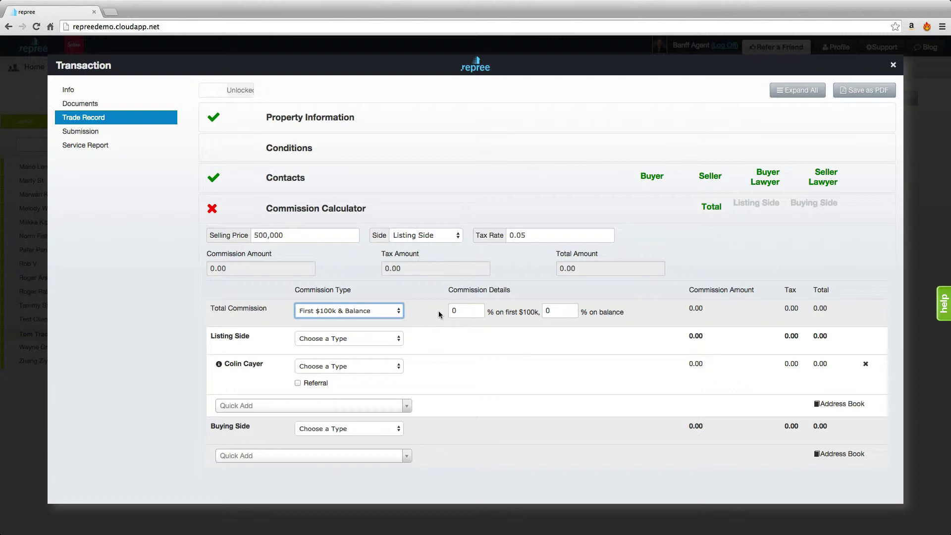
key("Tab")
type("3.5")
key("Tab")
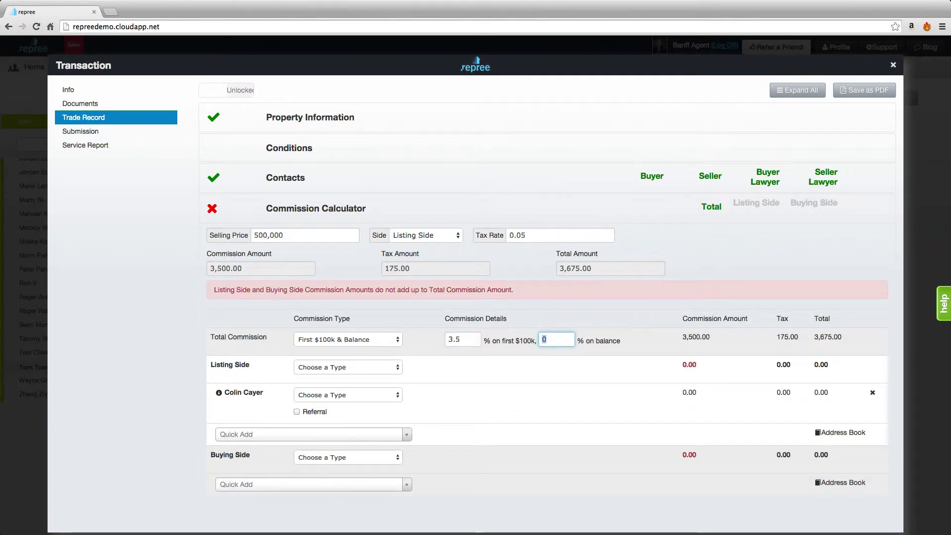
type("1.5")
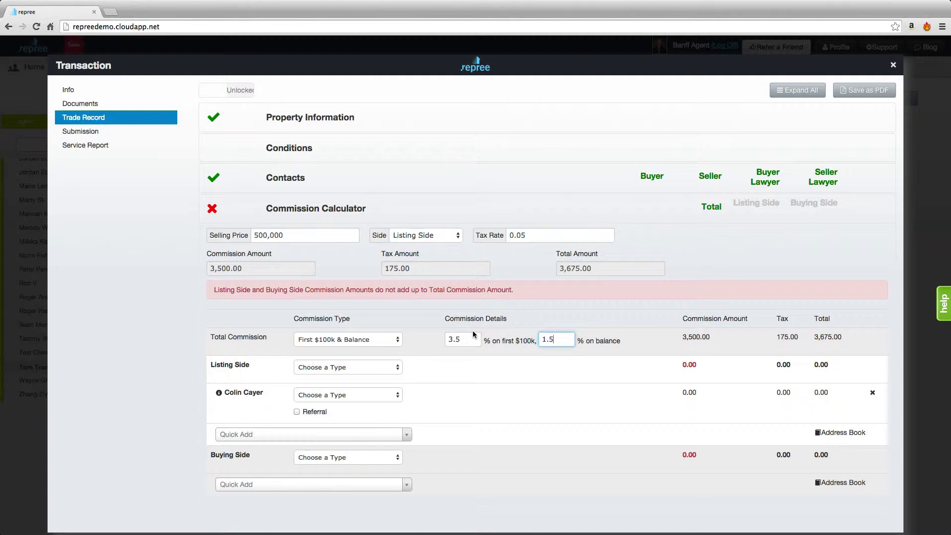
left_click(399, 369)
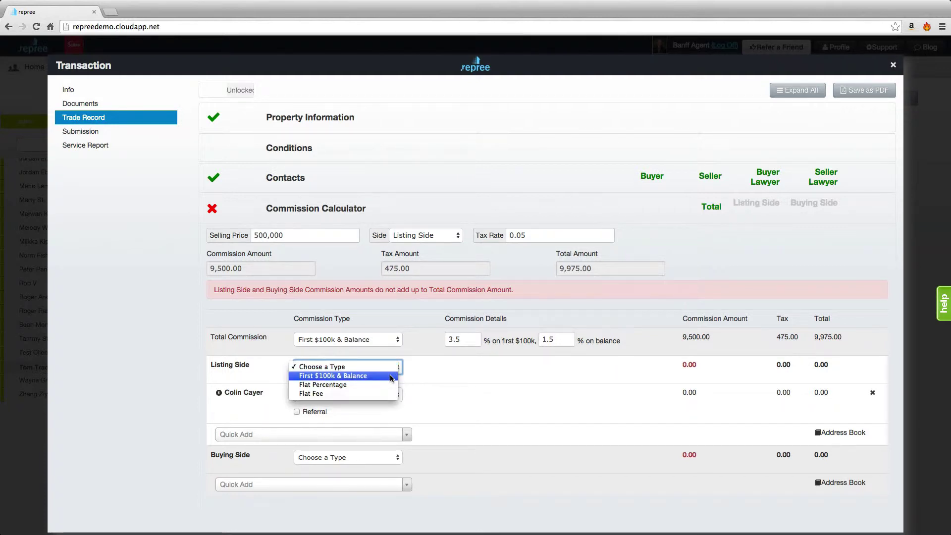
Set the Listing Side to First $100k & Balance at 3.5% and 1.5%.
left_click(390, 377)
left_click(456, 365)
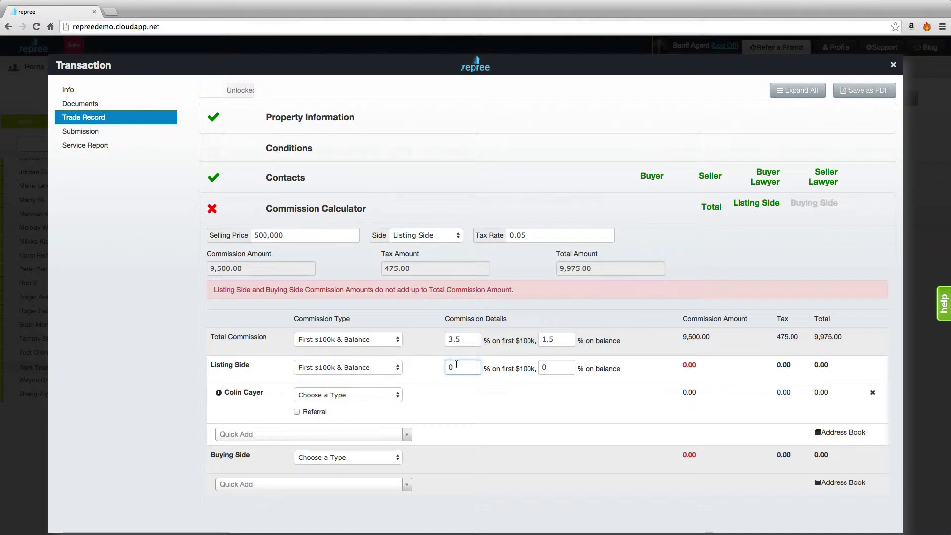
key("BackSpace")
type("3.5")
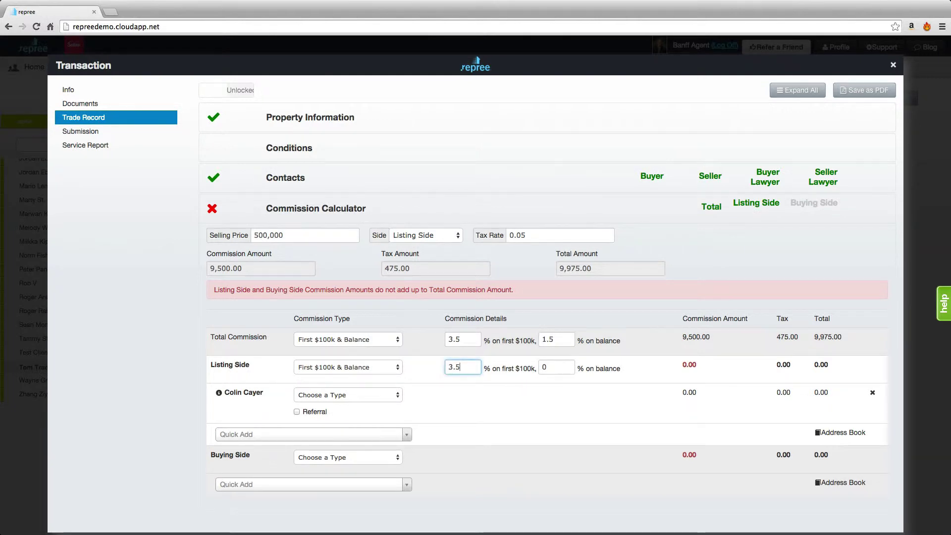
key("Tab")
type("1.5")
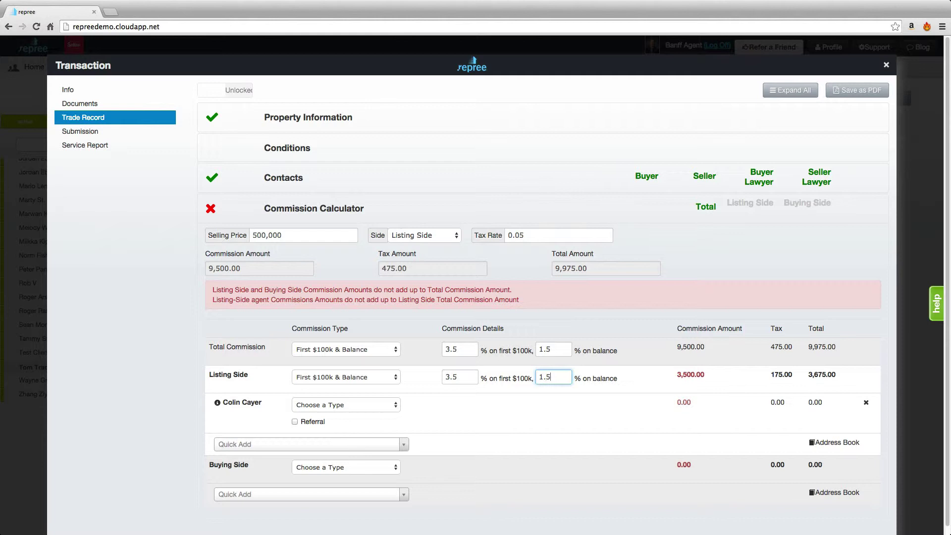
Give the listing agent 100% as Percent of Commission.
left_click(396, 408)
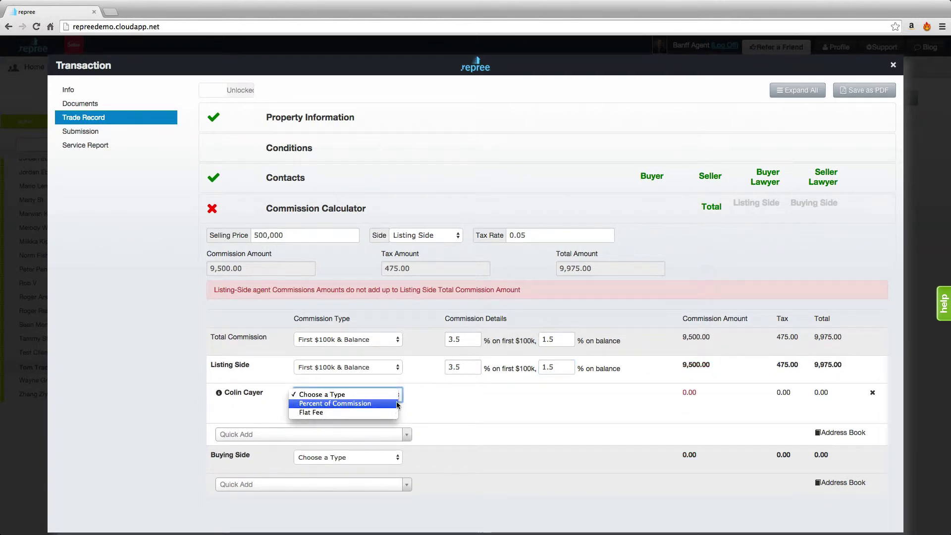
left_click(394, 402)
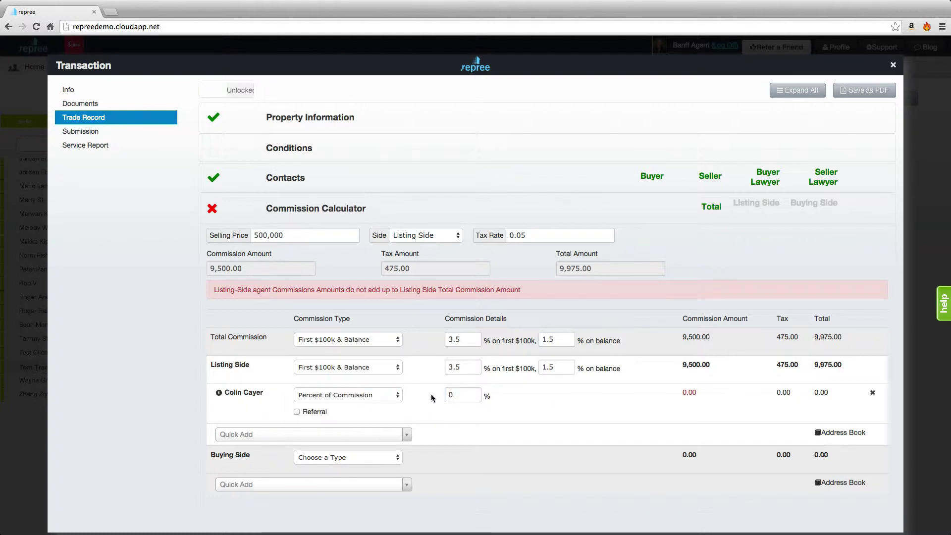
left_click(400, 399)
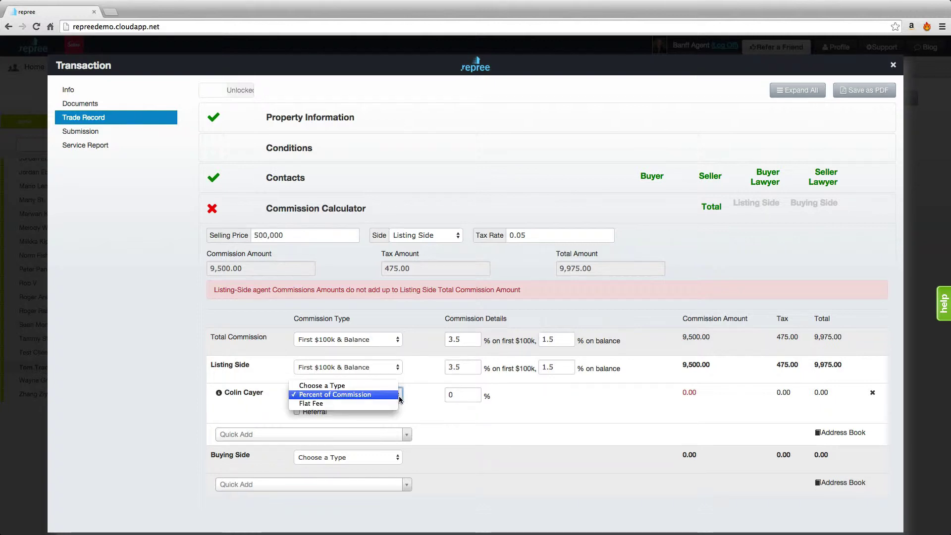
left_click(391, 400)
double_click(467, 395)
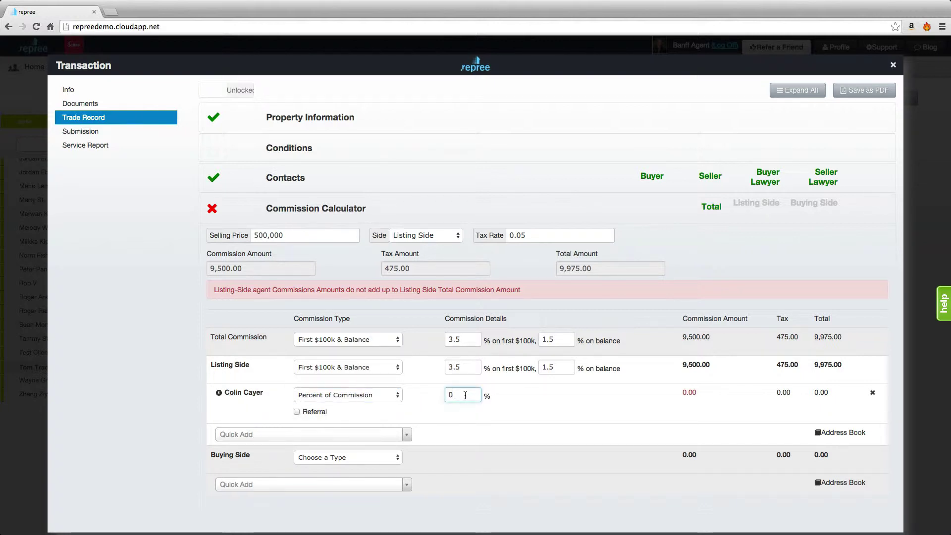
type("100")
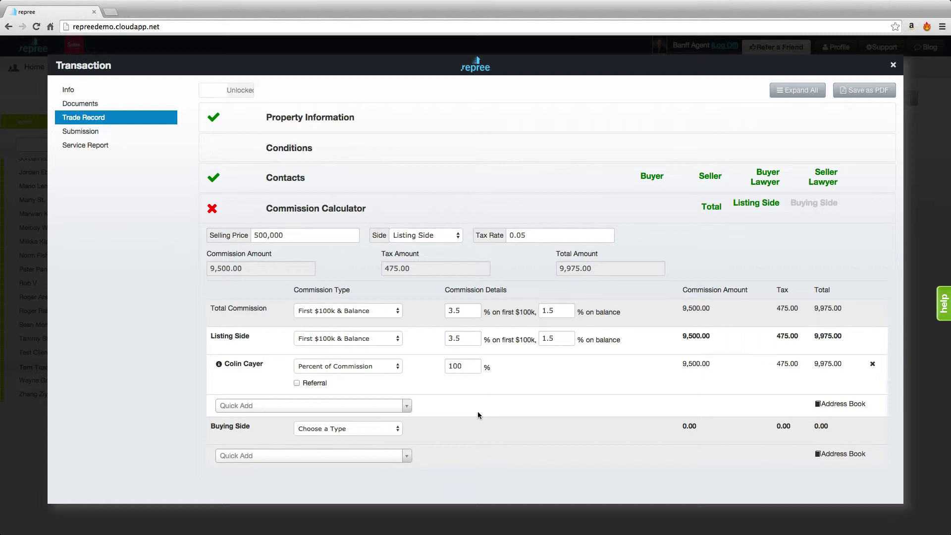
Set the Buying Side to First $100k & Balance and add the buyer's agent.
left_click(398, 429)
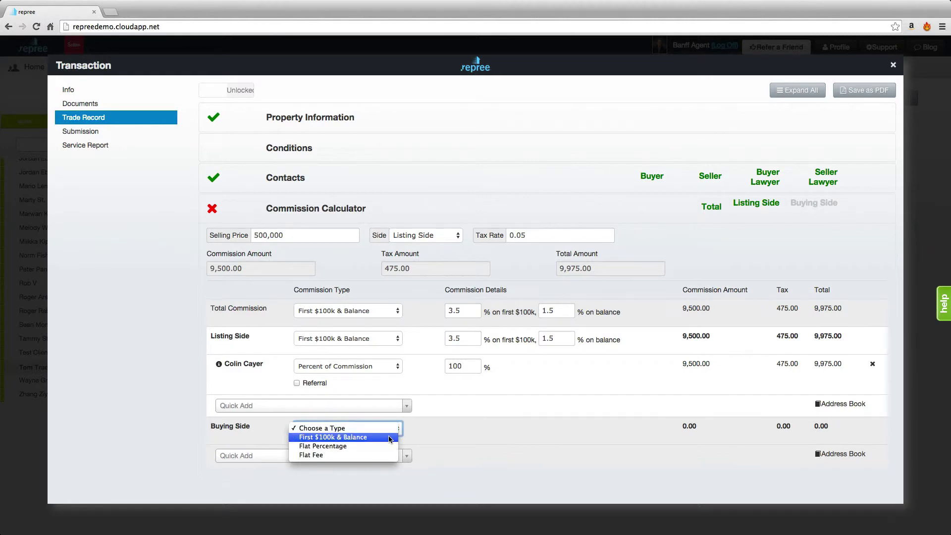
left_click(388, 437)
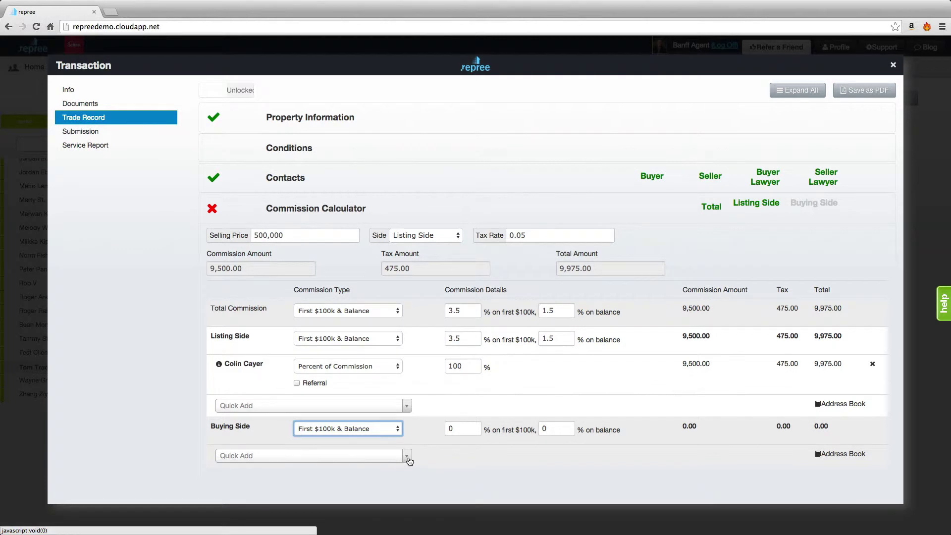
left_click(403, 456)
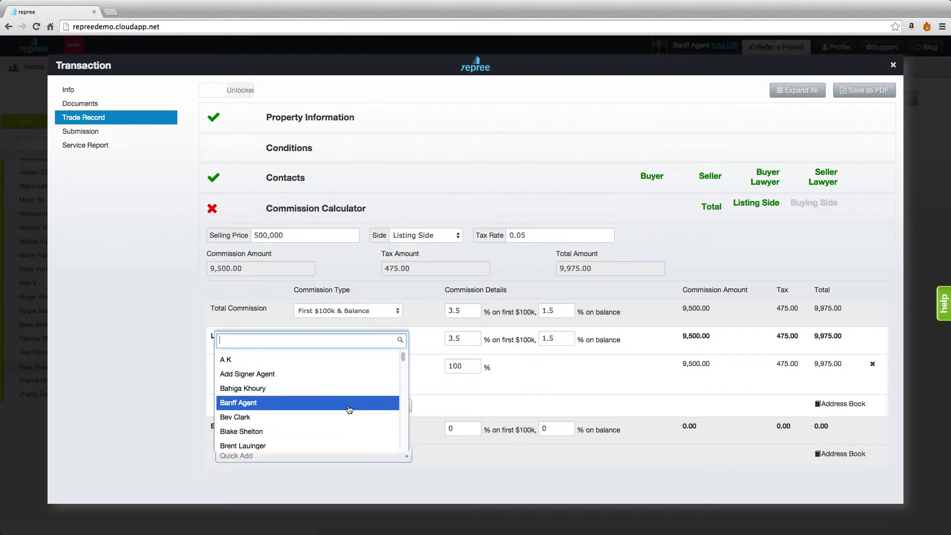
left_click(349, 389)
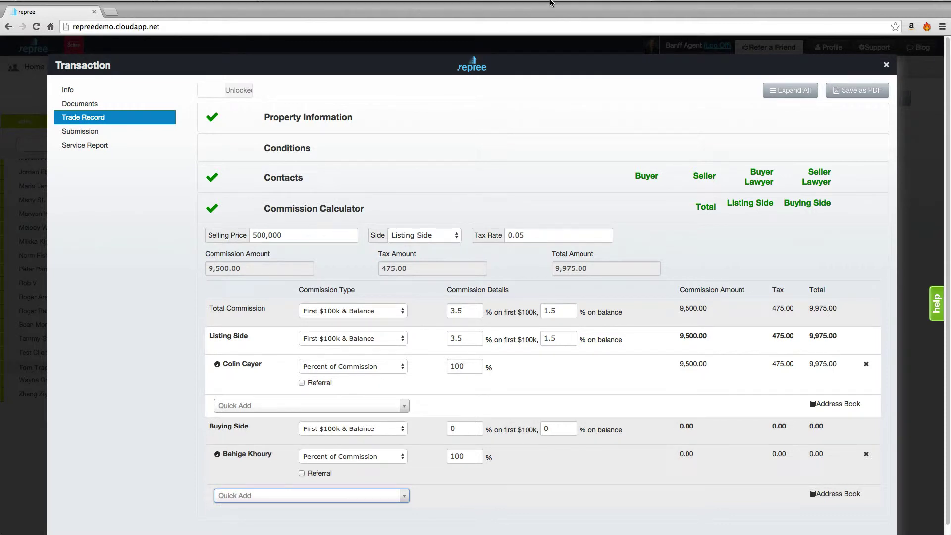
Set all three commission types to Flat Percentage, with 5% for Total and Listing Side.
mouse_move(645, 7)
left_click(402, 310)
left_click(402, 321)
left_click(404, 368)
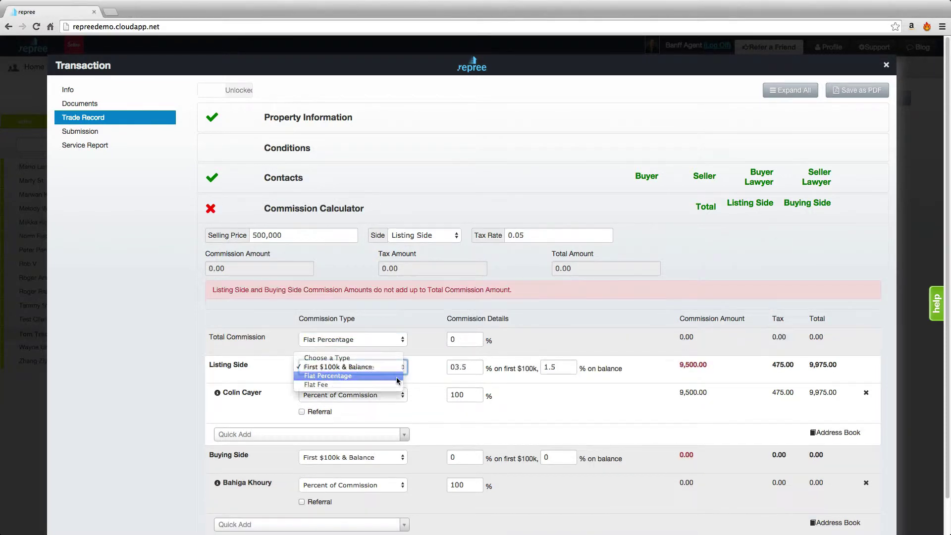
left_click(404, 379)
left_click(402, 431)
left_click(402, 440)
left_click(526, 311)
type("5")
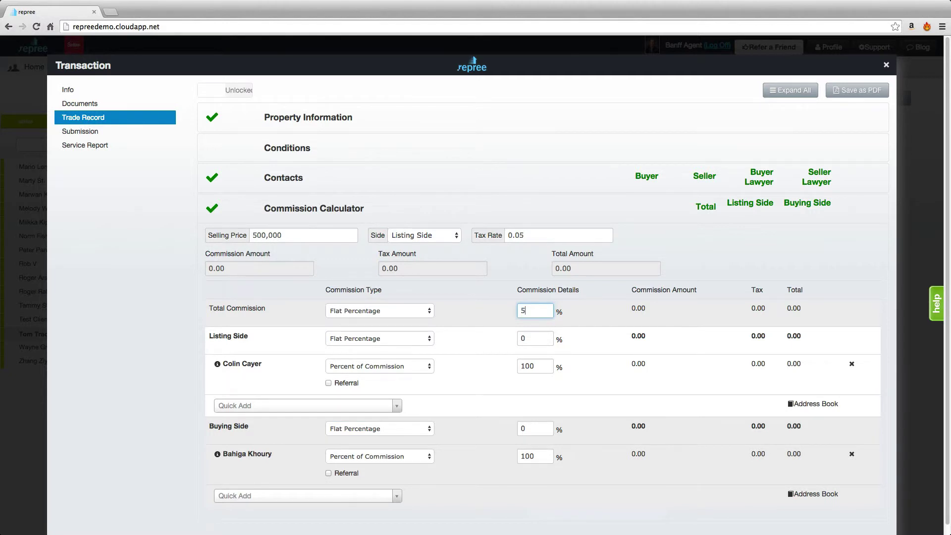
key("Tab")
type("5")
key("Tab")
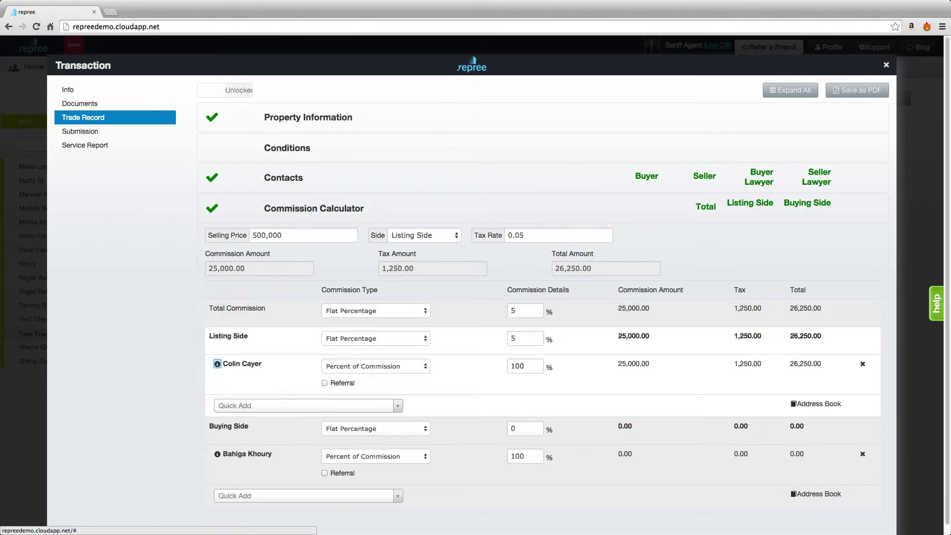
Switch Total Commission and Listing Side to Flat Fee, each at 9,000.
left_click(424, 310)
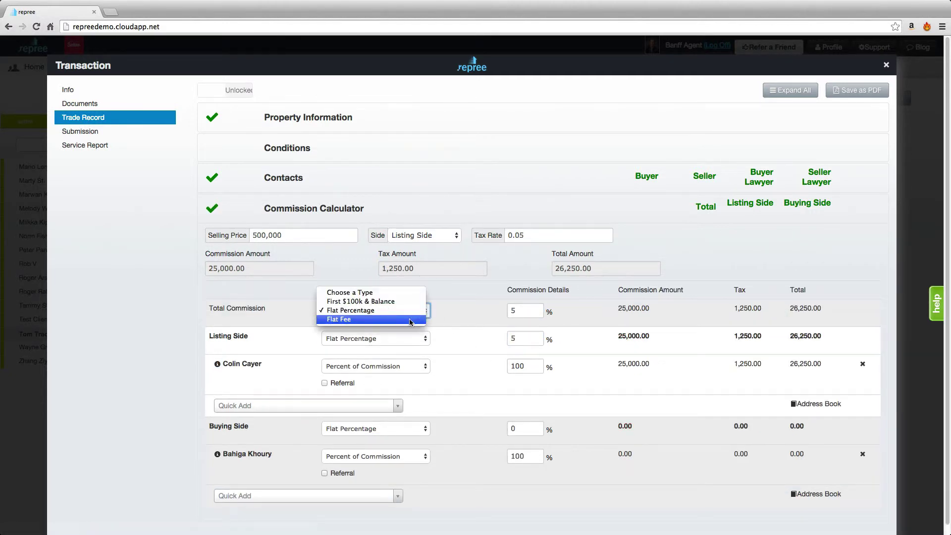
left_click(410, 320)
left_click(426, 365)
left_click(411, 376)
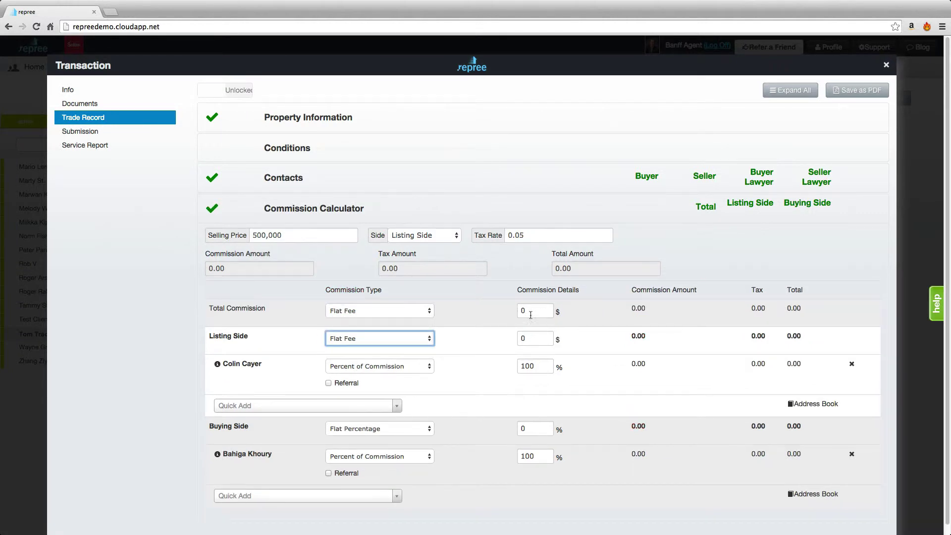
left_click(530, 311)
key("BackSpace")
type("9000")
key("Tab")
type("9,0")
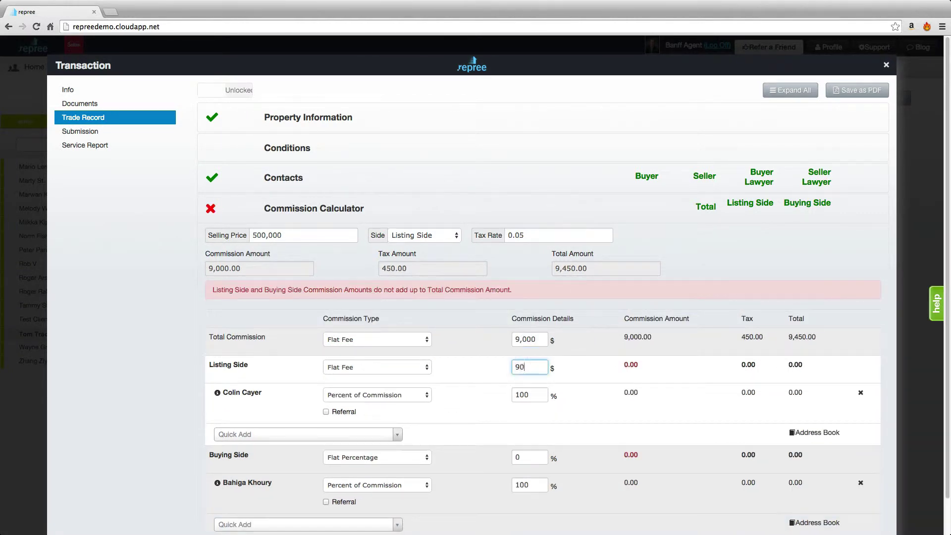
type("00")
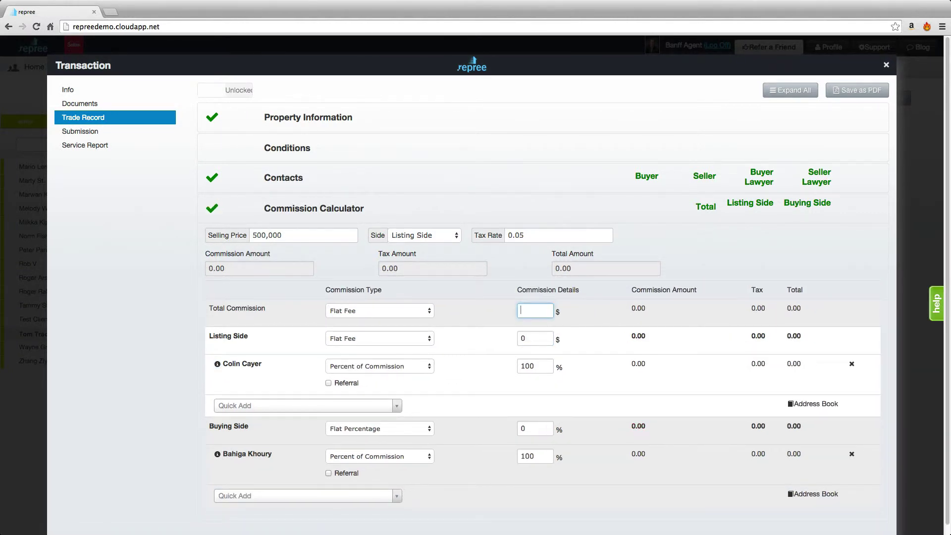
type("9000")
key("Tab")
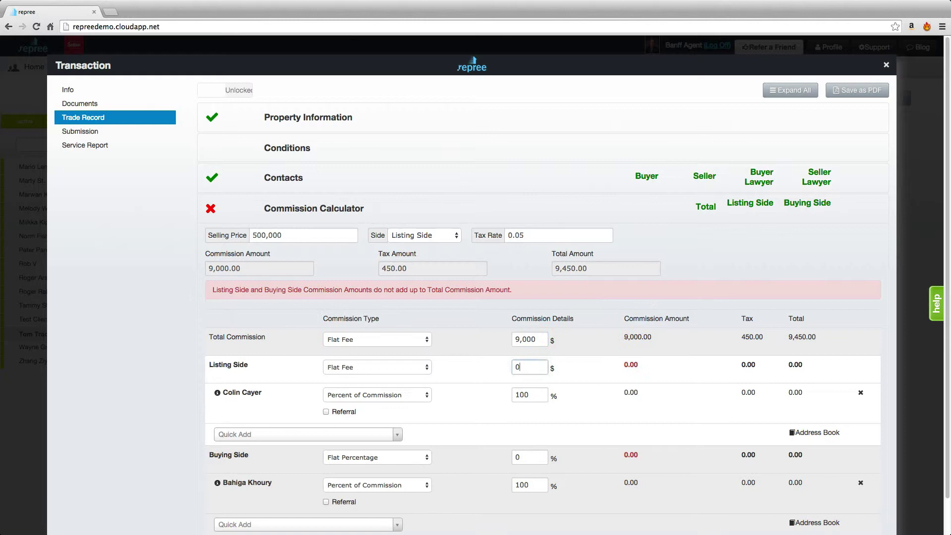
type("9000")
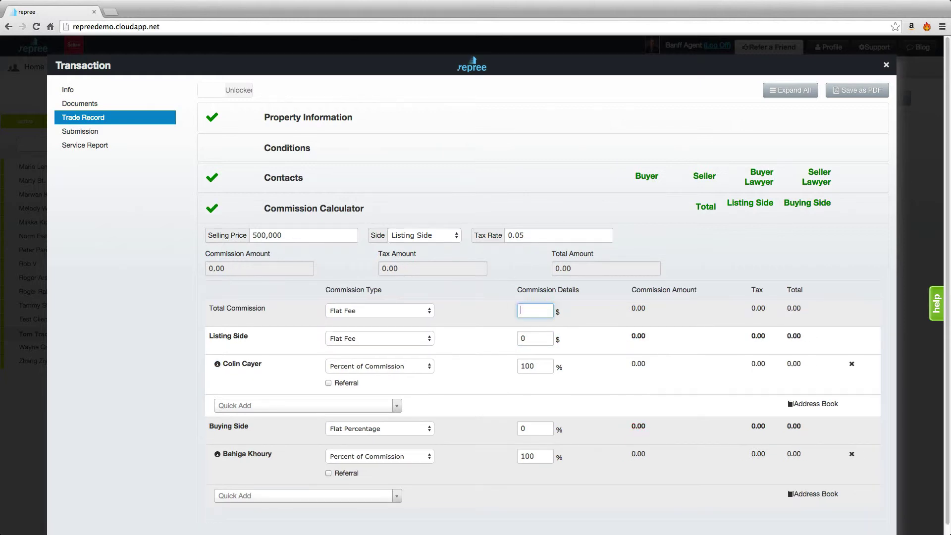
type("9,000")
key("Tab")
type("9000")
key("Tab")
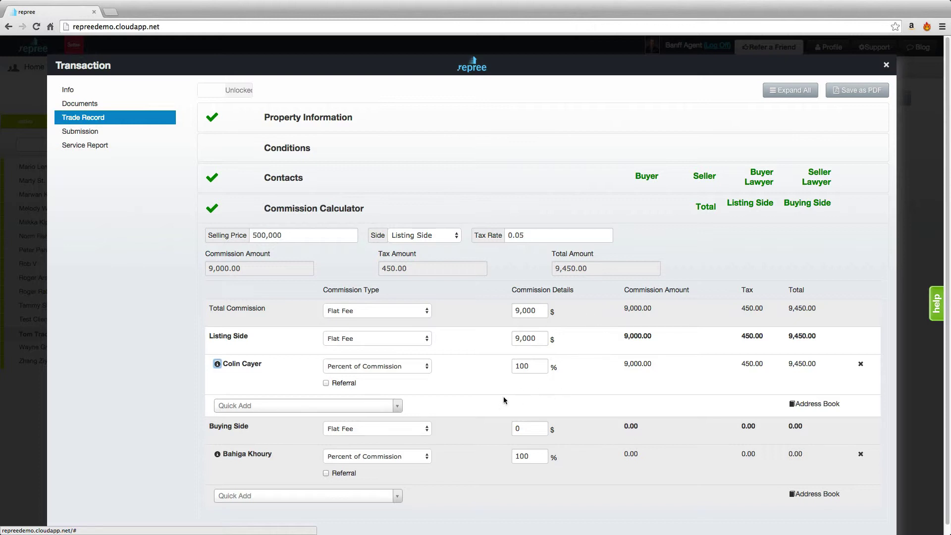
Add a referral agent to the Listing Side at 25% and drop the original agent to 75%.
left_click(377, 406)
left_click(354, 504)
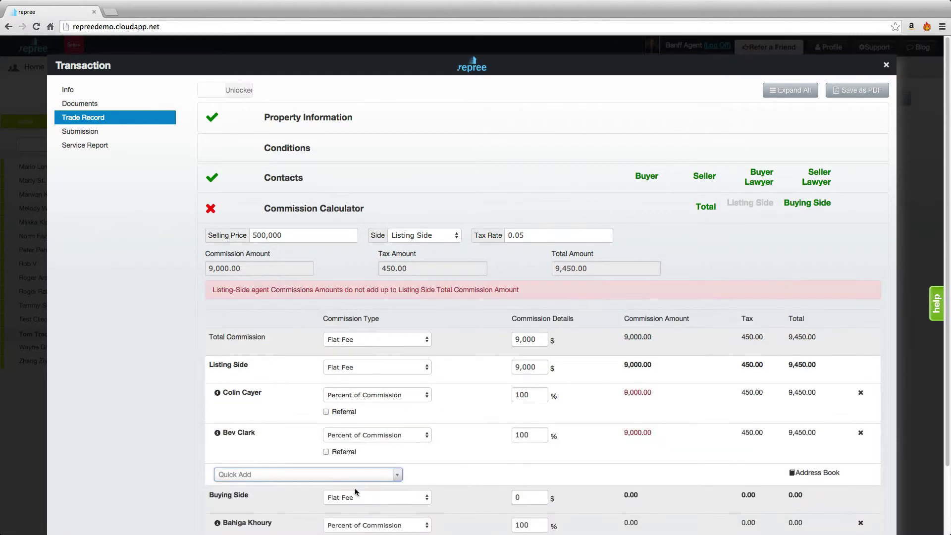
left_click(326, 452)
key("Tab")
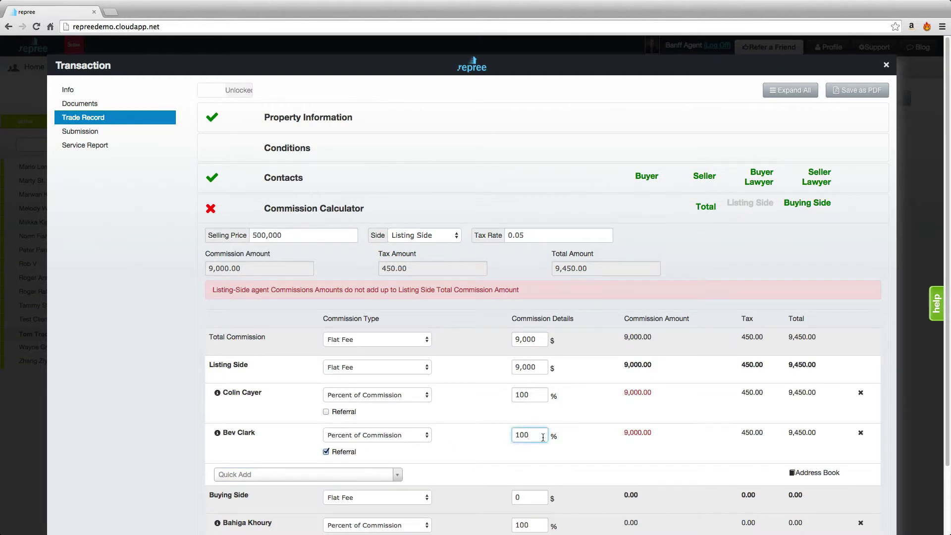
type("25")
double_click(529, 395)
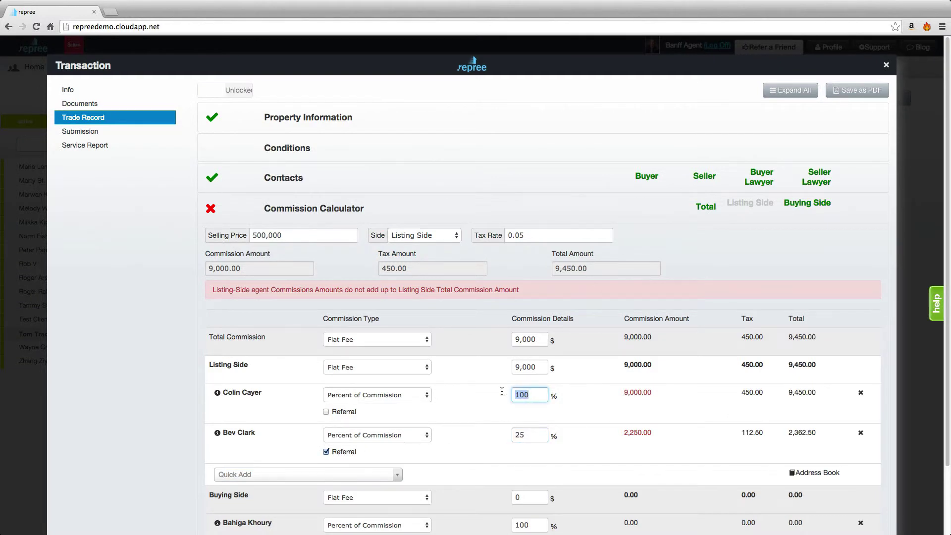
type("75")
left_click(592, 407)
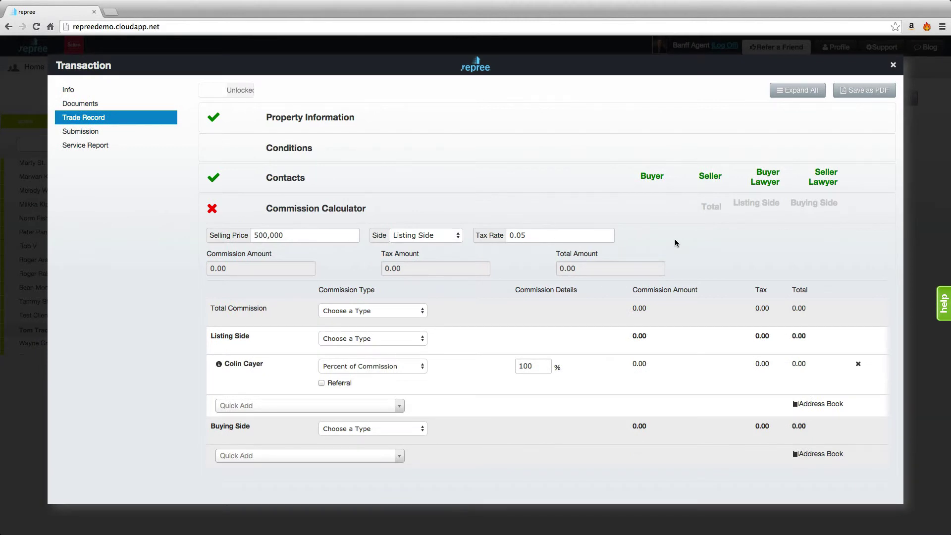
Switch Total Commission to First $100k & Balance with 7% on the first $100k.
key("Tab")
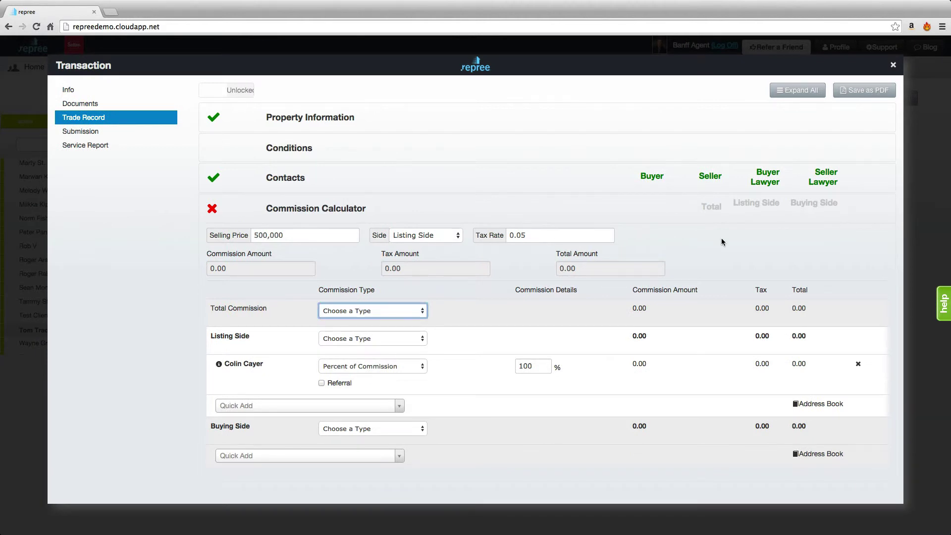
left_click(424, 311)
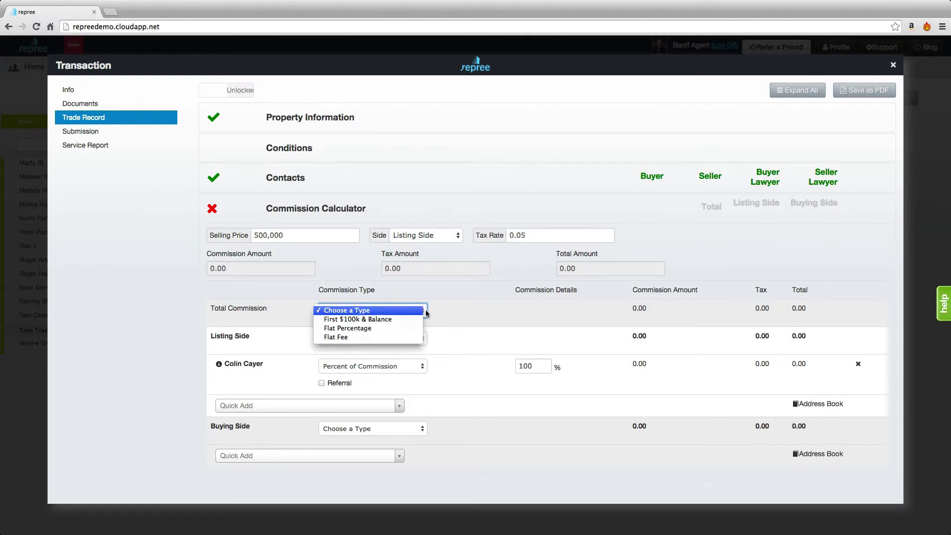
left_click(406, 320)
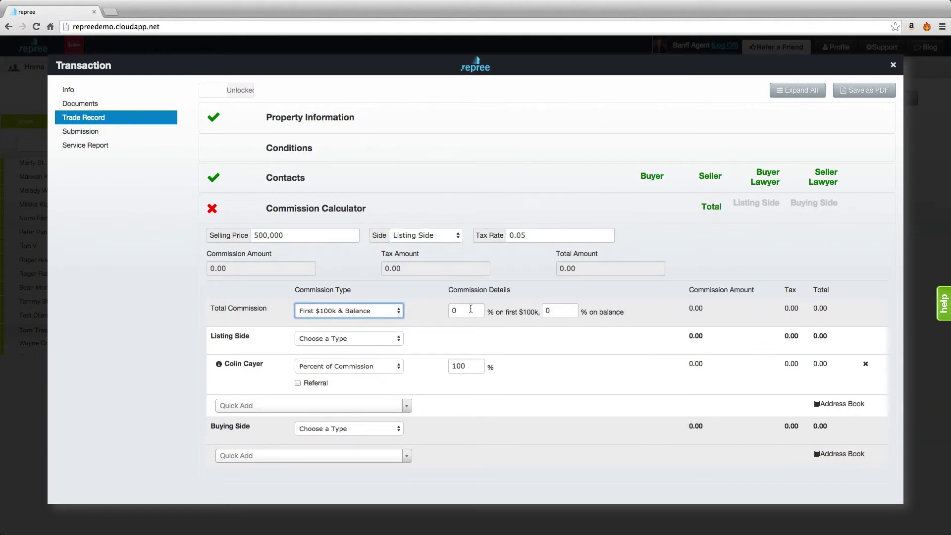
key("Tab")
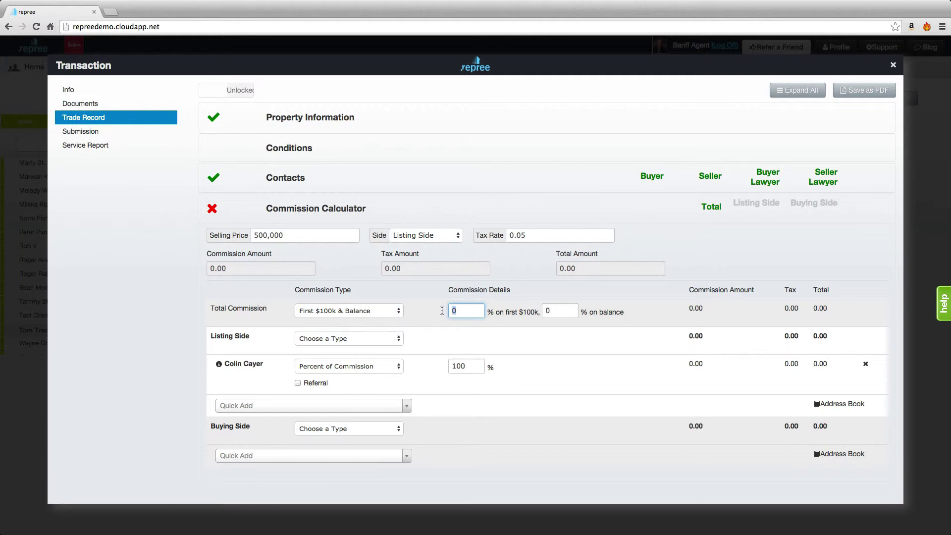
type("7")
key("Tab")
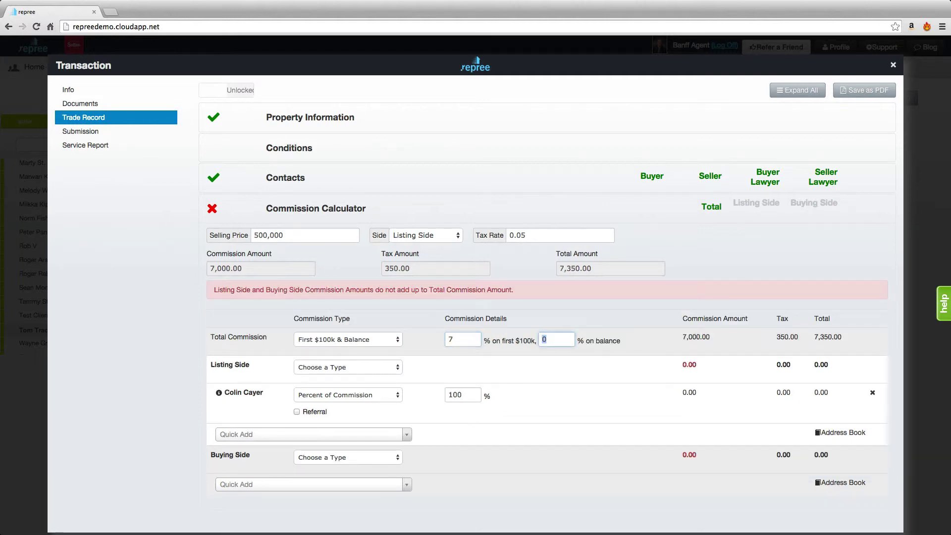
Enter the 3% total balance rate and set Listing Side to First $100k & Balance at 3.5%/1.5%.
type("3")
left_click(389, 367)
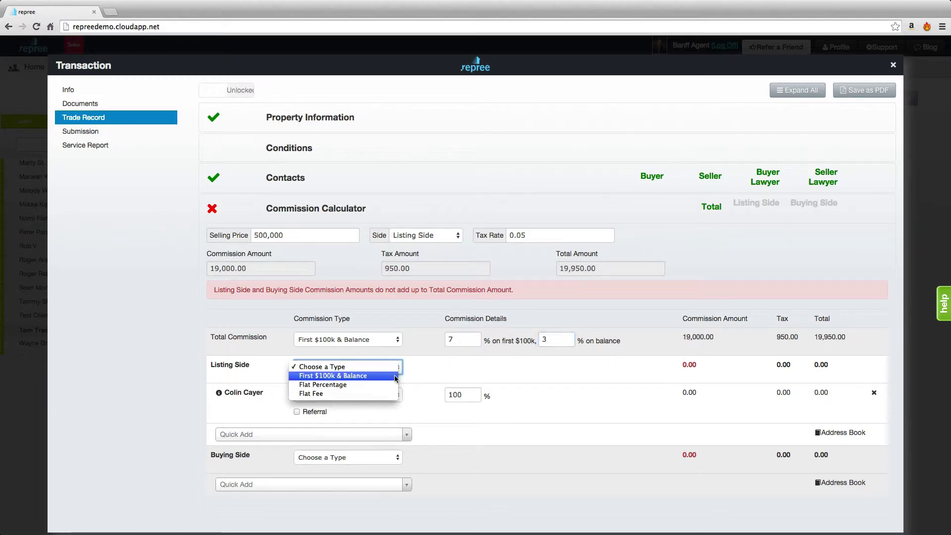
left_click(393, 376)
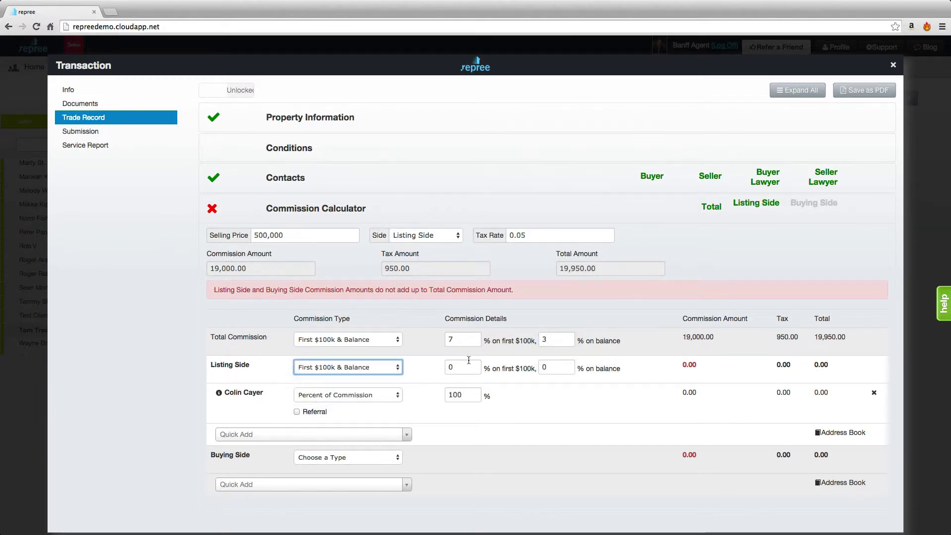
left_click(465, 366)
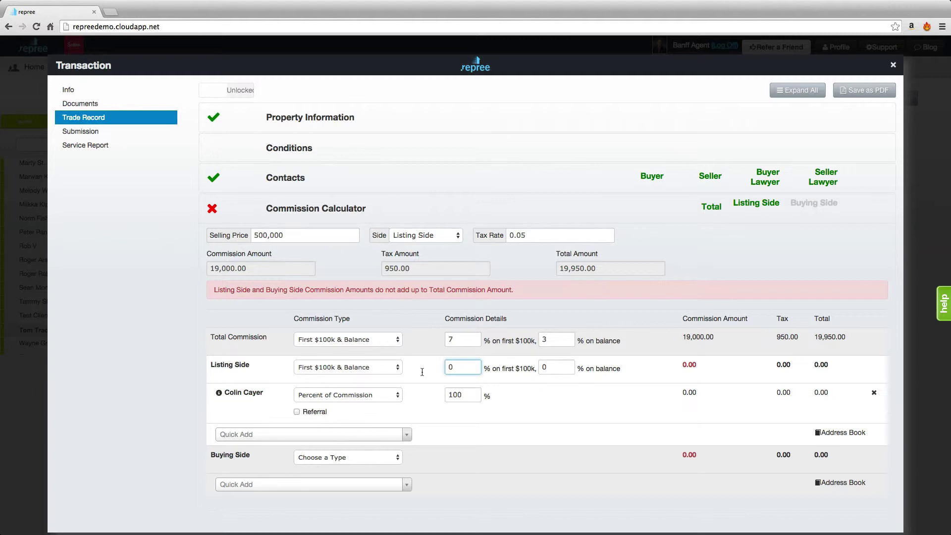
key("BackSpace")
type("3.5")
key("Tab")
type("1.5")
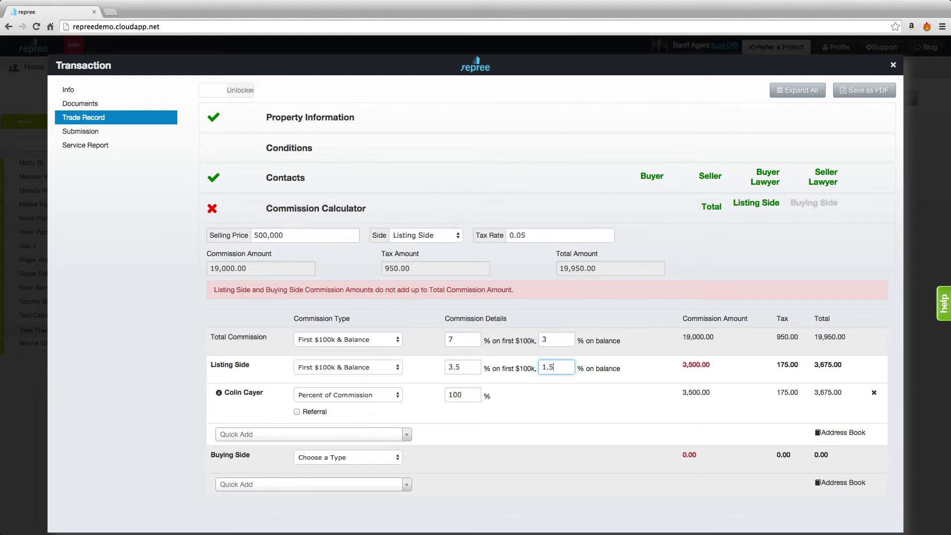
left_click(428, 399)
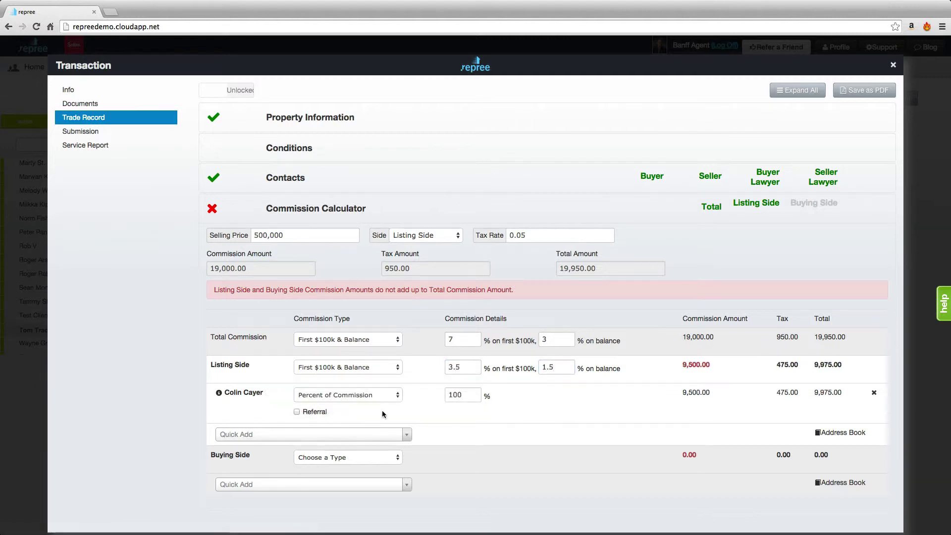
left_click(400, 397)
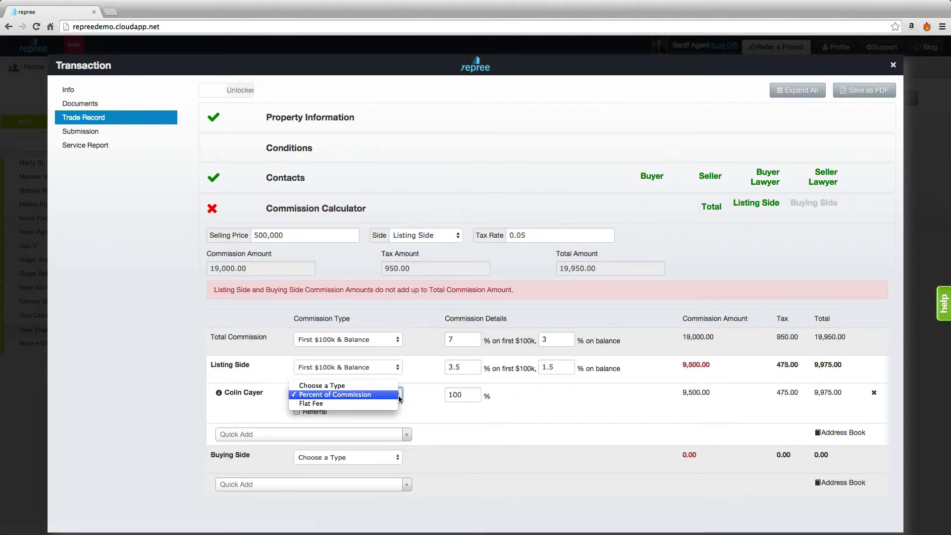
left_click(404, 460)
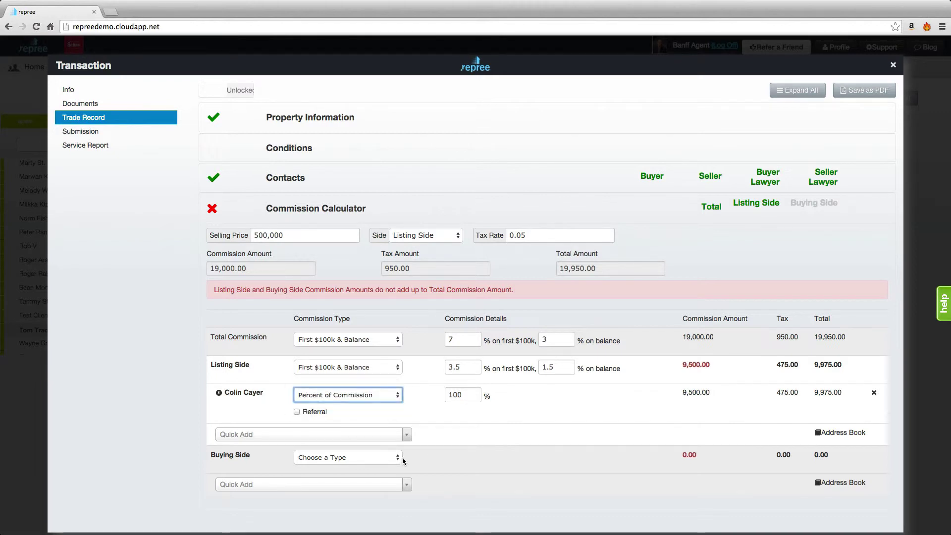
Set Buying Side to First $100k & Balance at 3.5%/1.5% and add the buying agent.
left_click(403, 460)
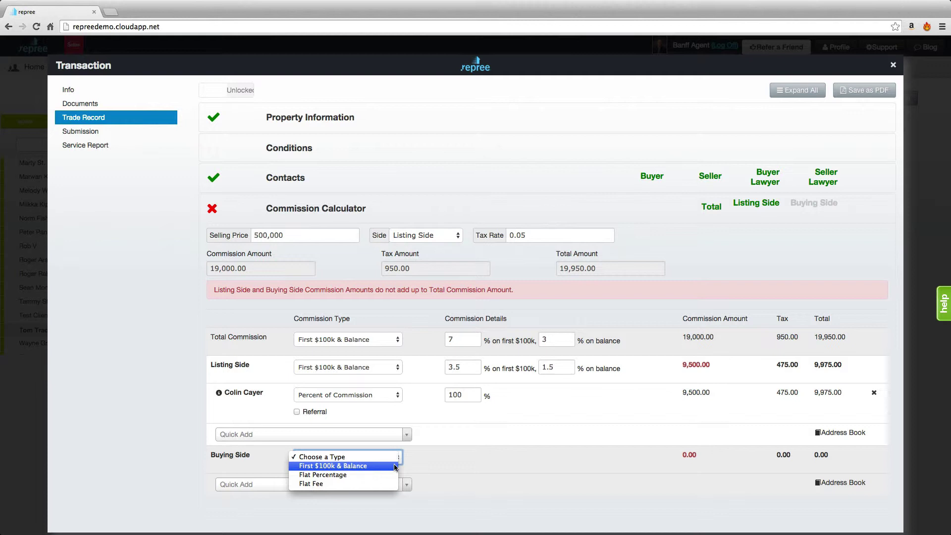
left_click(395, 467)
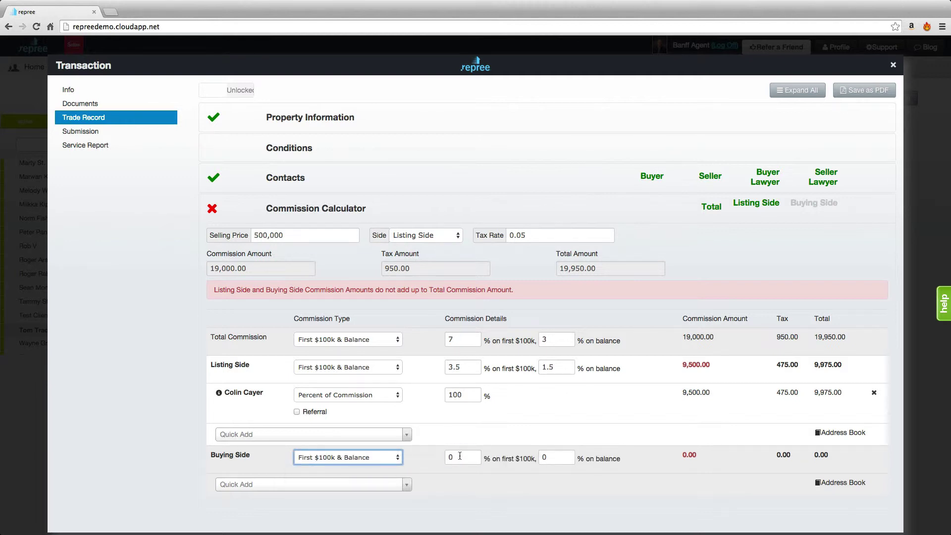
key("Tab")
type("1.5")
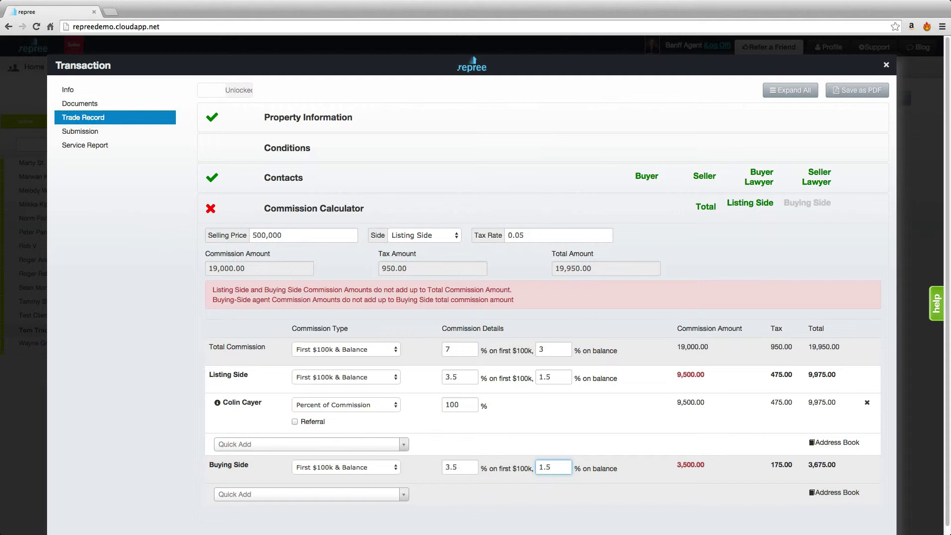
key("Tab")
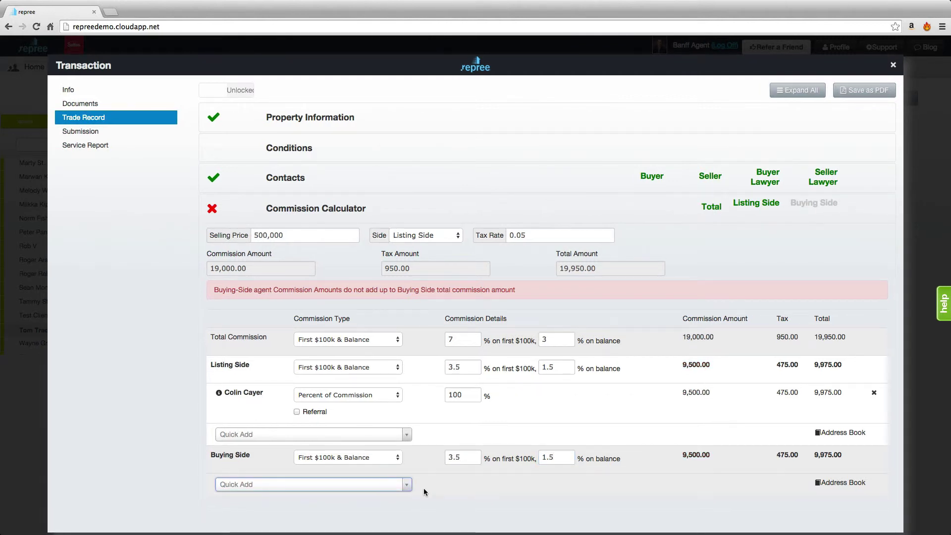
left_click(406, 485)
left_click(365, 422)
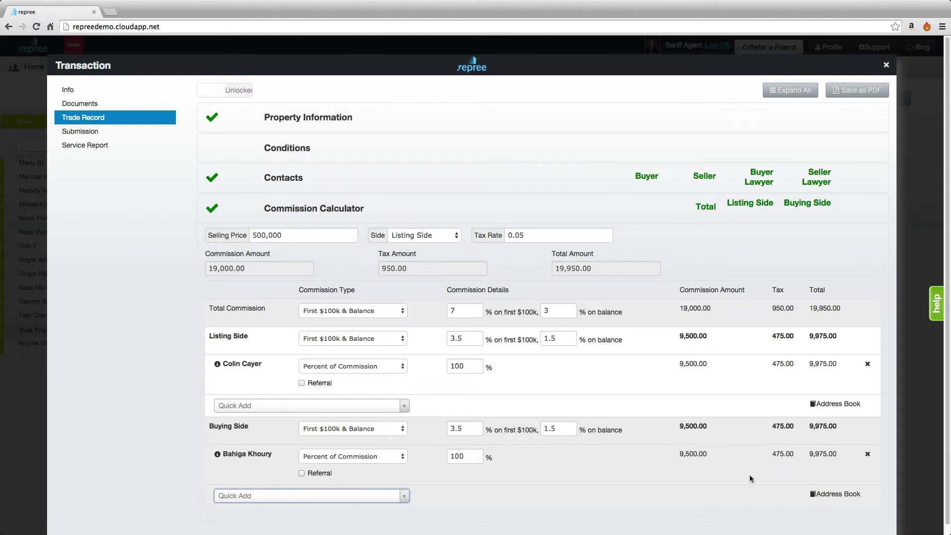
Save the trade record as a PDF and open the resulting Trade Record file.
left_click(864, 95)
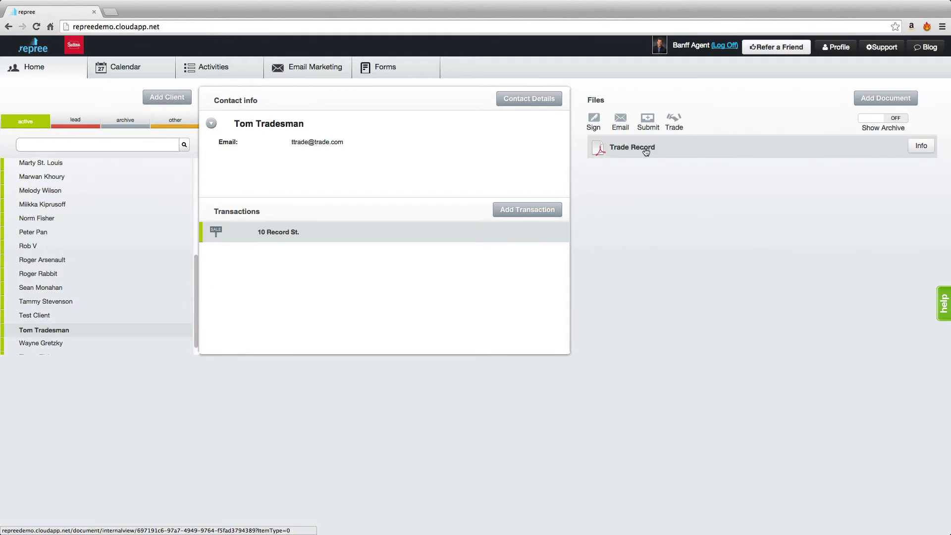
left_click(646, 148)
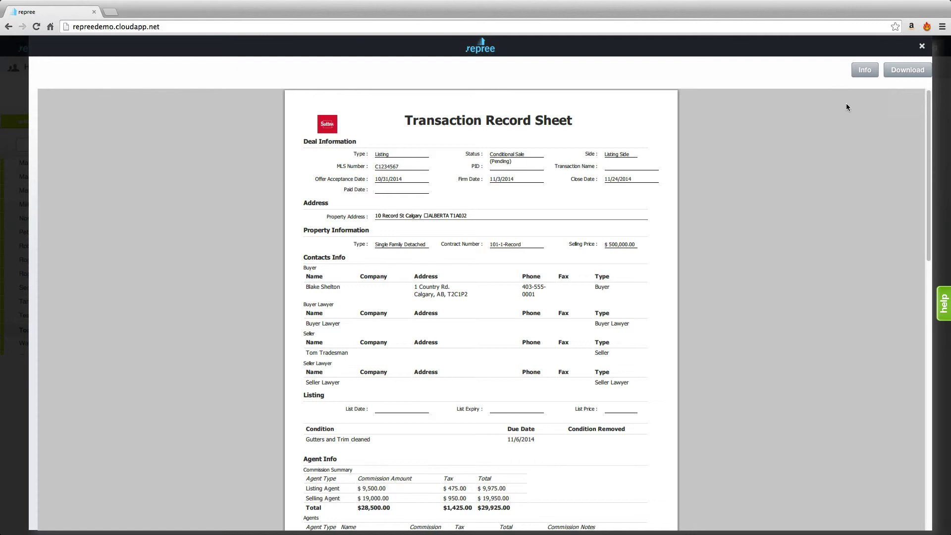
Rename the saved PDF to 'Tom Trade Record', confirm the new name in Info, and download it.
left_click(864, 70)
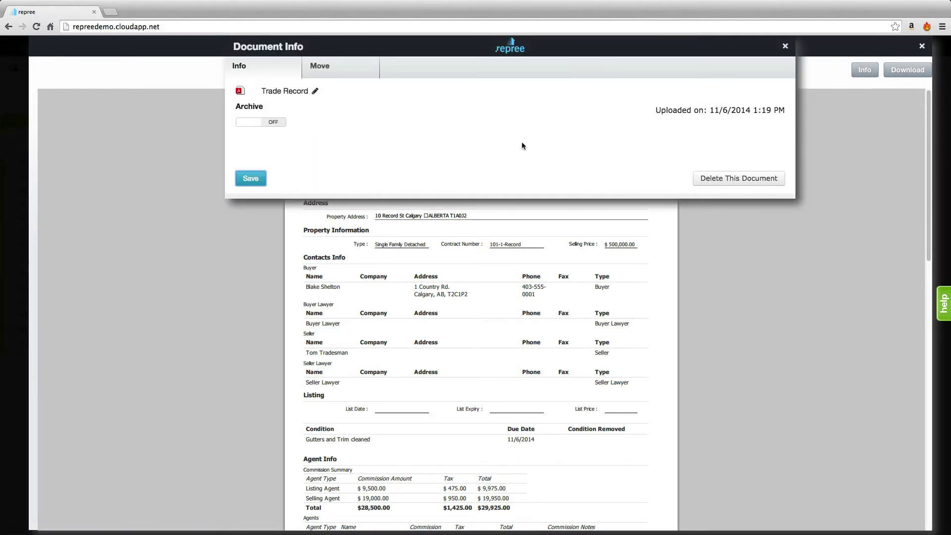
left_click(315, 91)
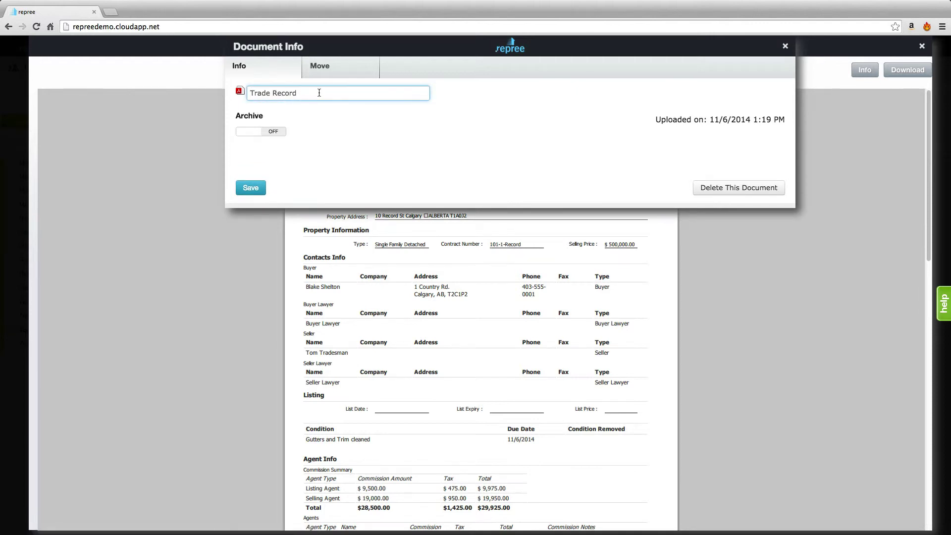
left_click(248, 181)
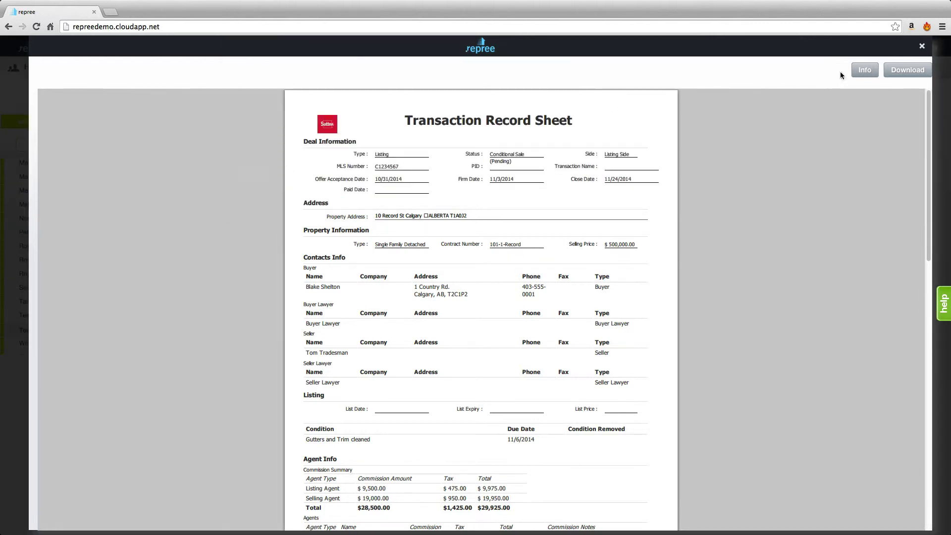
left_click(864, 70)
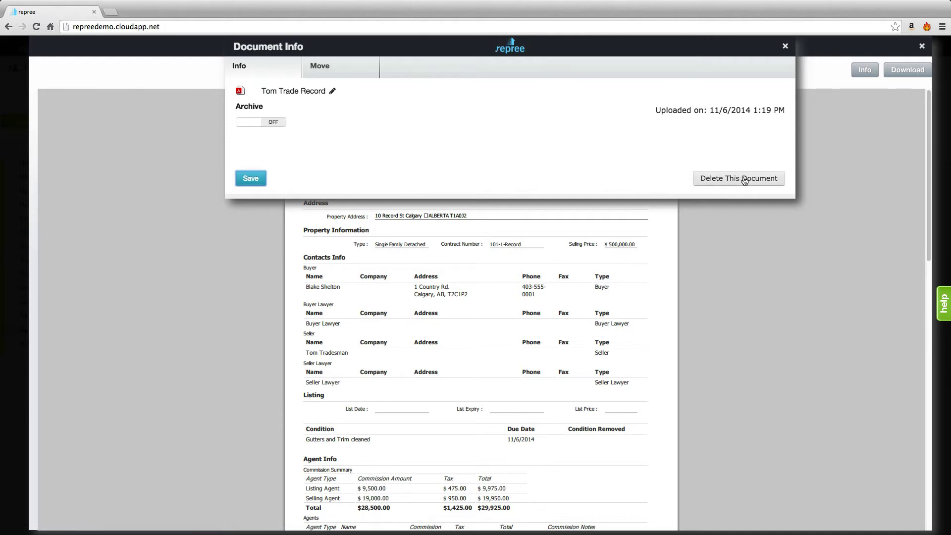
left_click(784, 47)
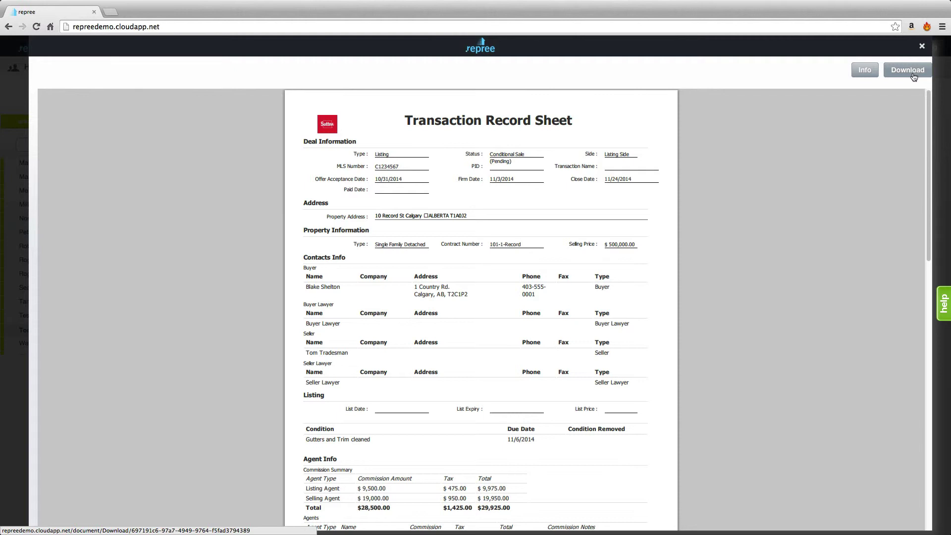
Close the PDF viewer to return to the client's files list showing Tom Trade Record.
mouse_move(889, 514)
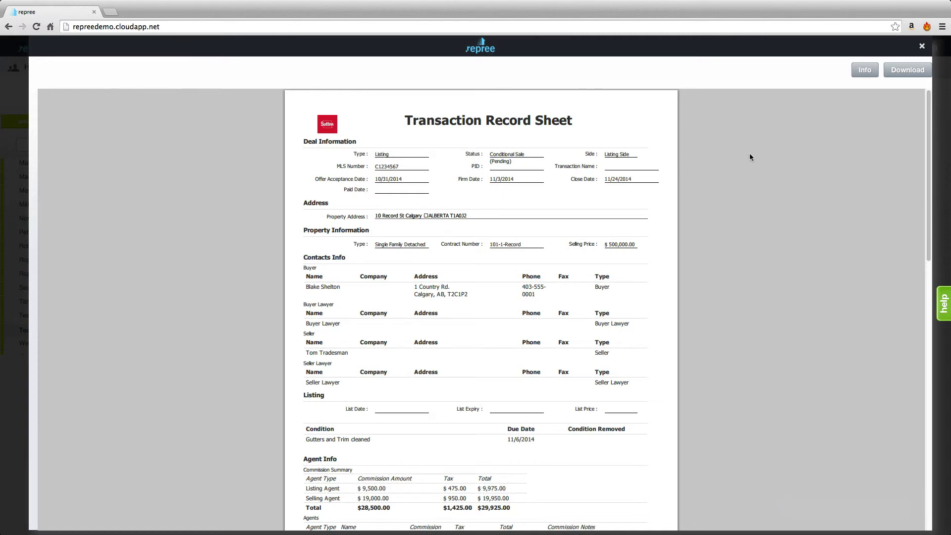
key("Escape")
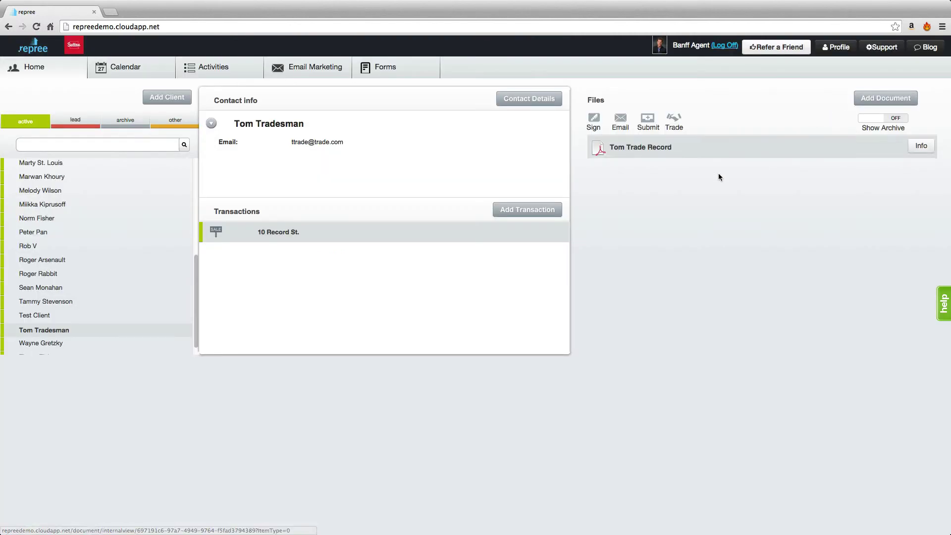
left_click(677, 119)
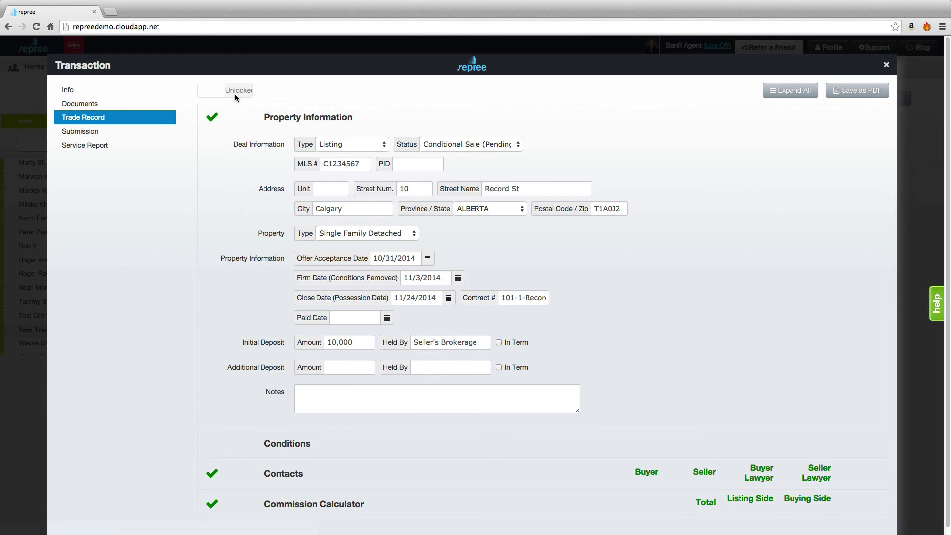
left_click(885, 66)
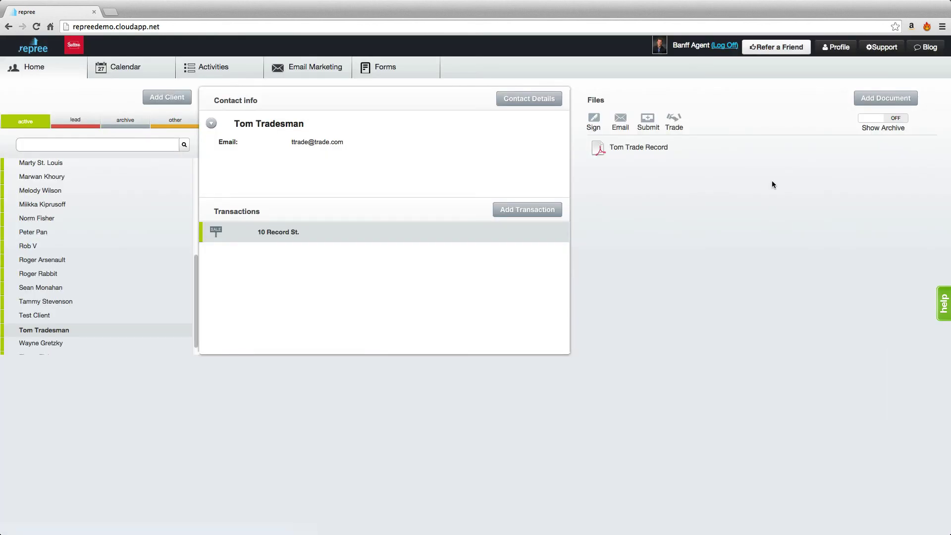